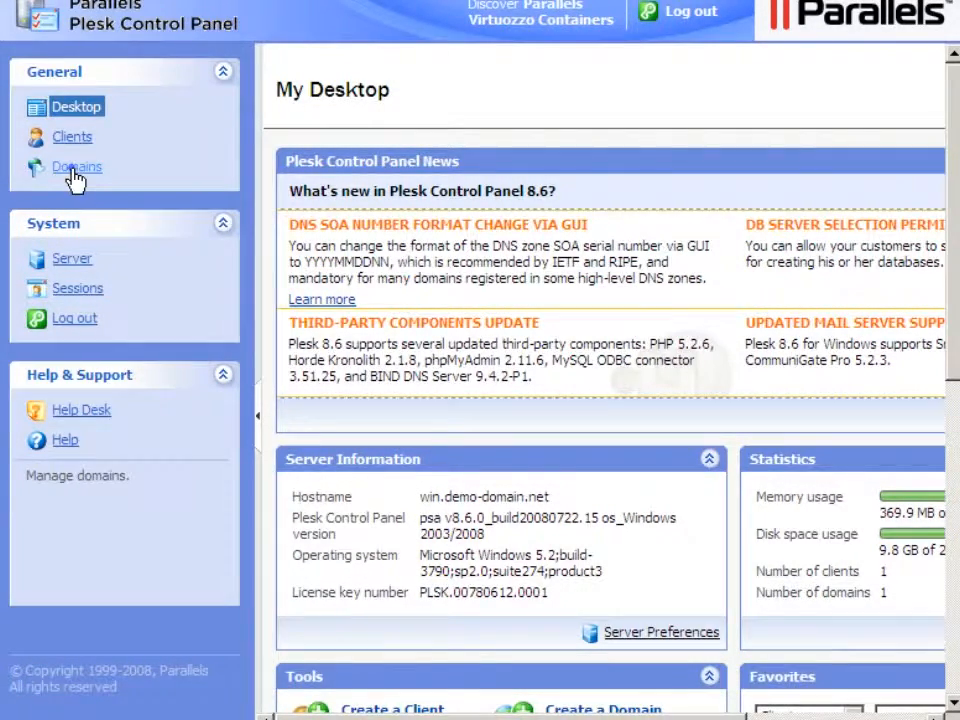
- Go to Domains and open the Domain Templates page
click(76, 170)
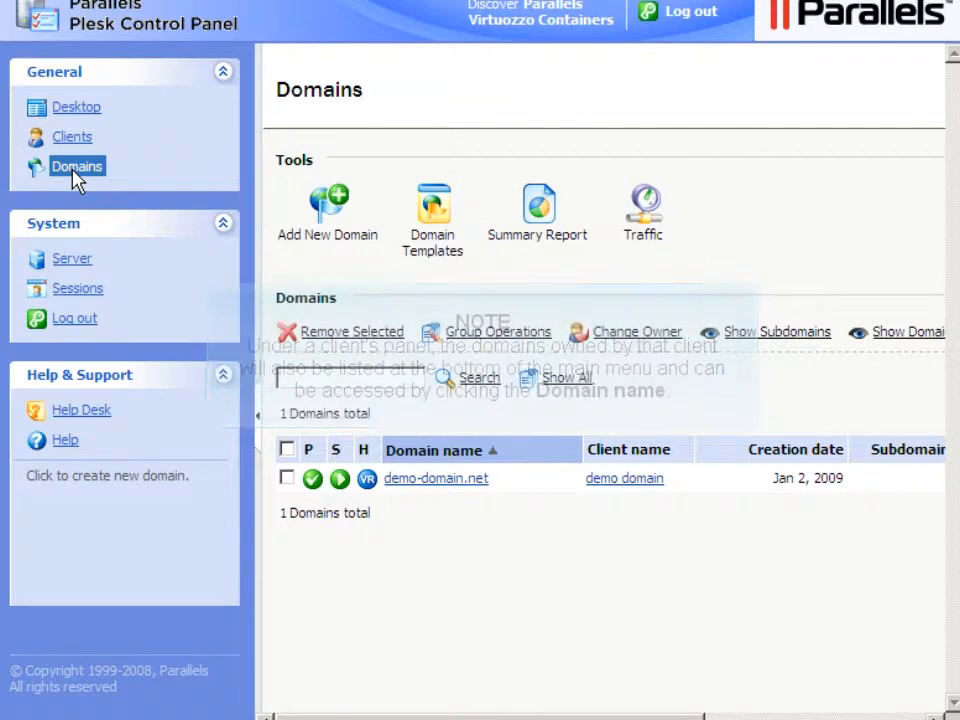
click(430, 244)
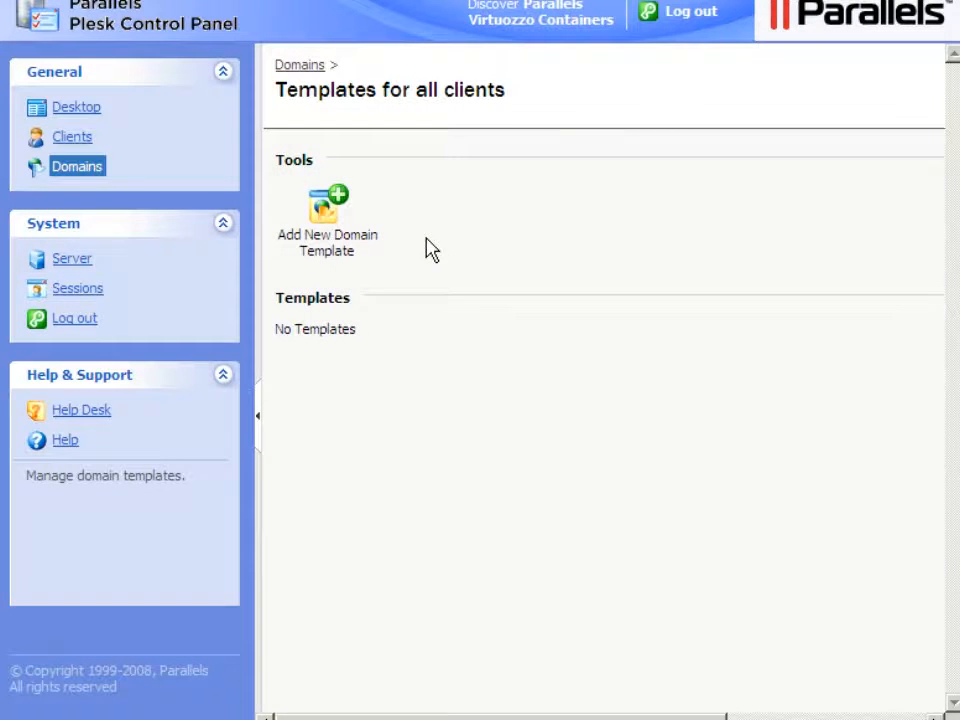
- Start a new domain template named Demo with Horde IMP H3 (4.1.6) webmail
click(325, 247)
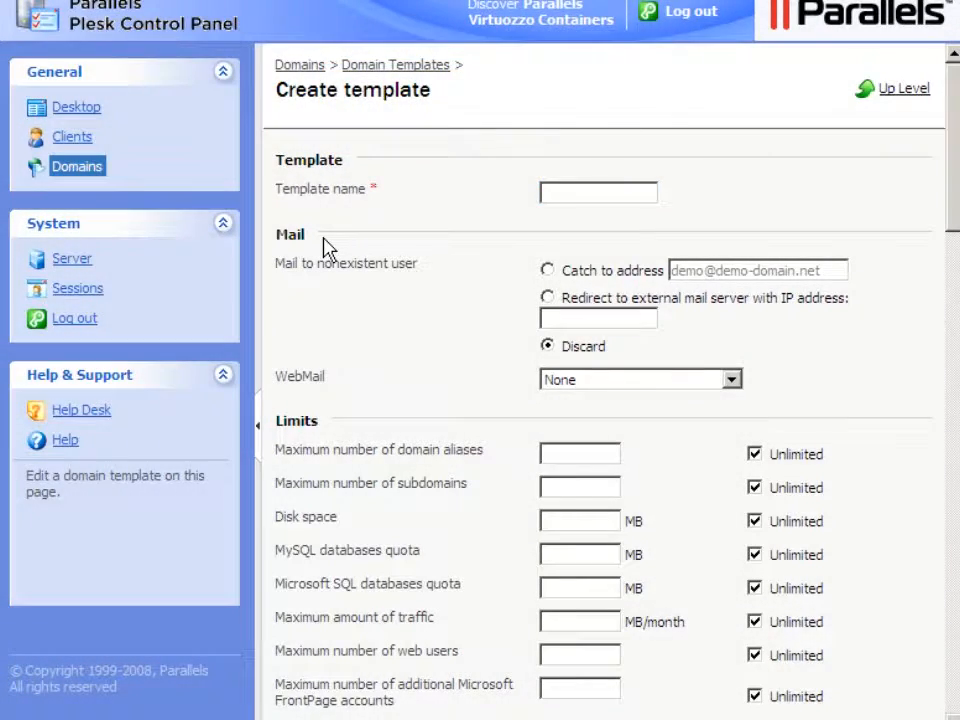
click(548, 200)
text(Demo)
click(733, 381)
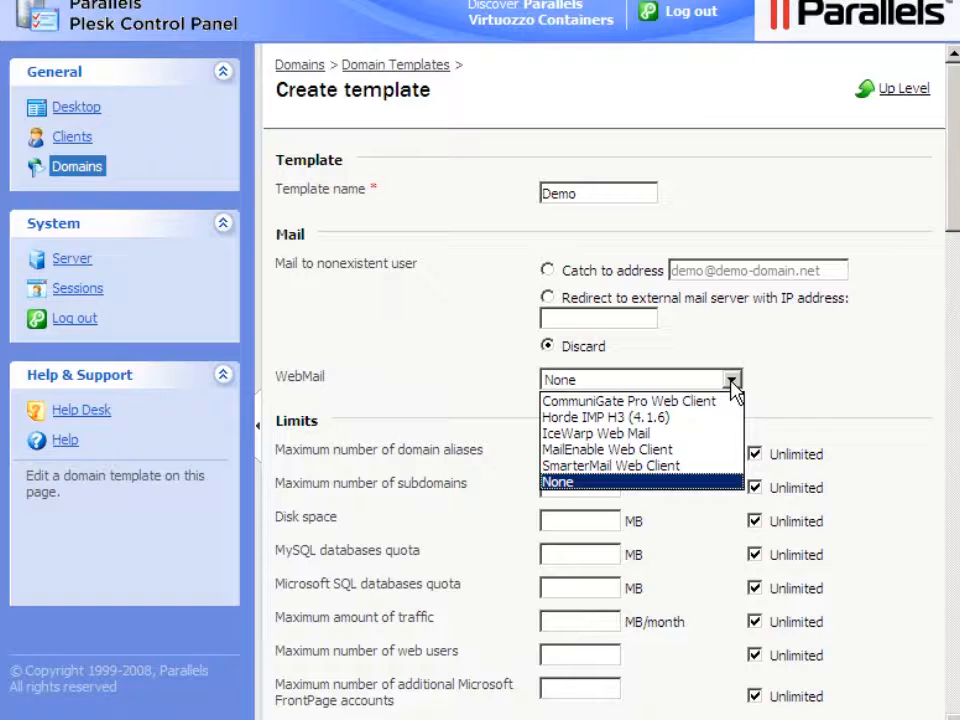
click(686, 418)
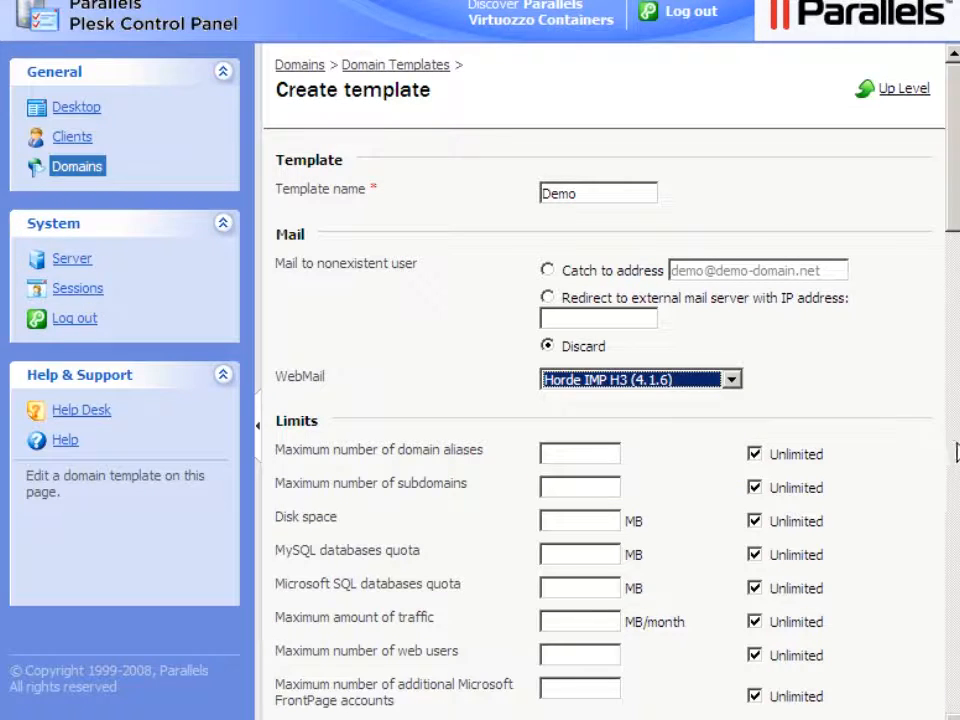
scroll(955, 452, down, 3)
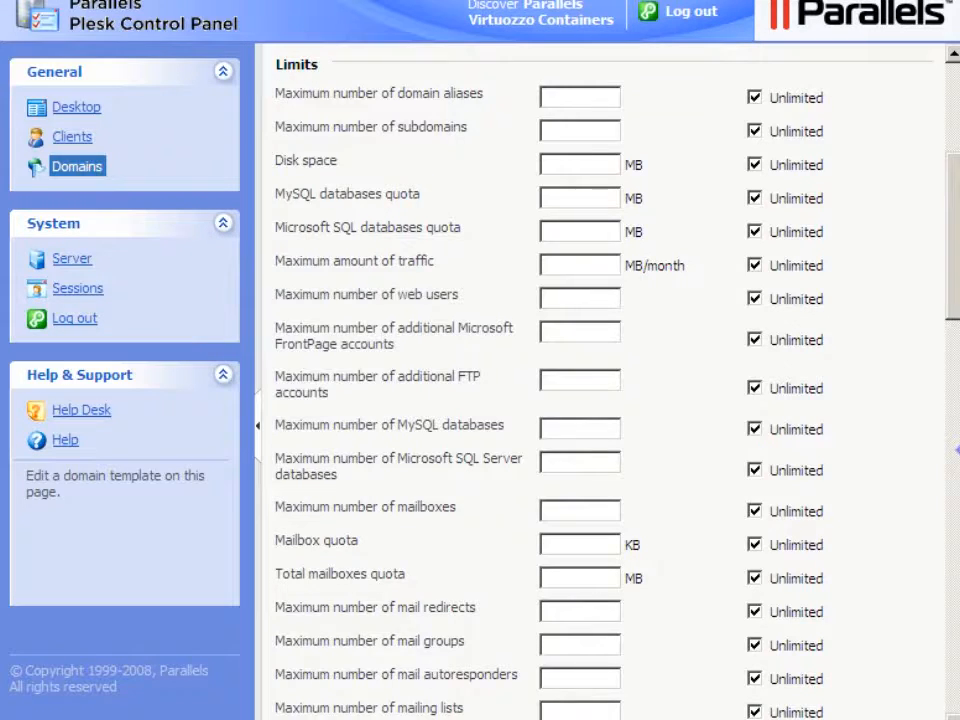
- Enable physical hosting for the Demo template with a 500 MB hard disk quota
click(956, 450)
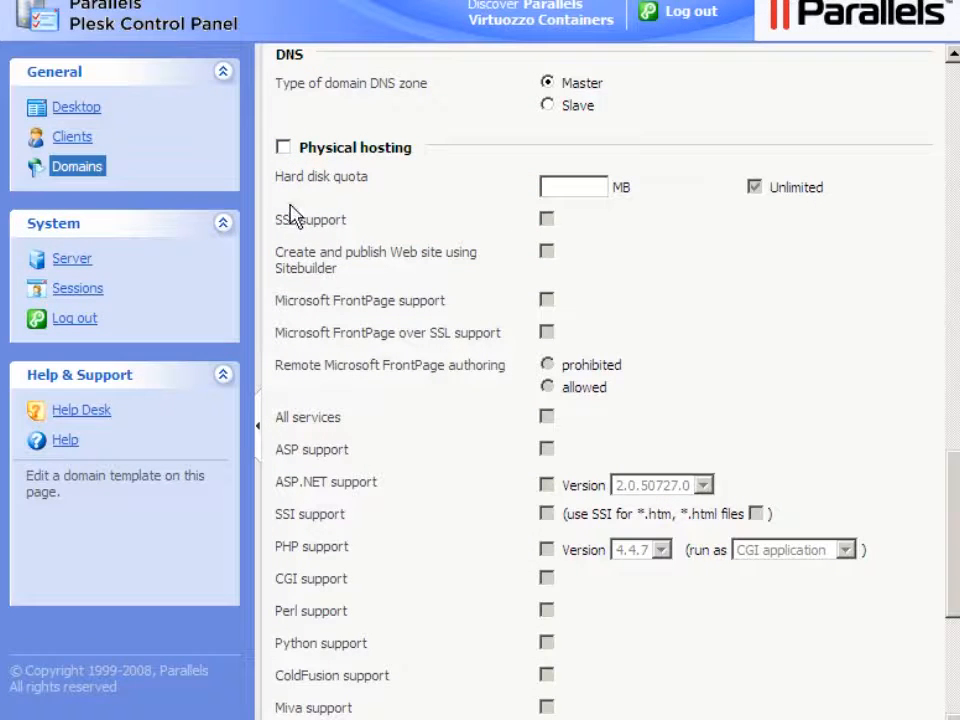
click(284, 147)
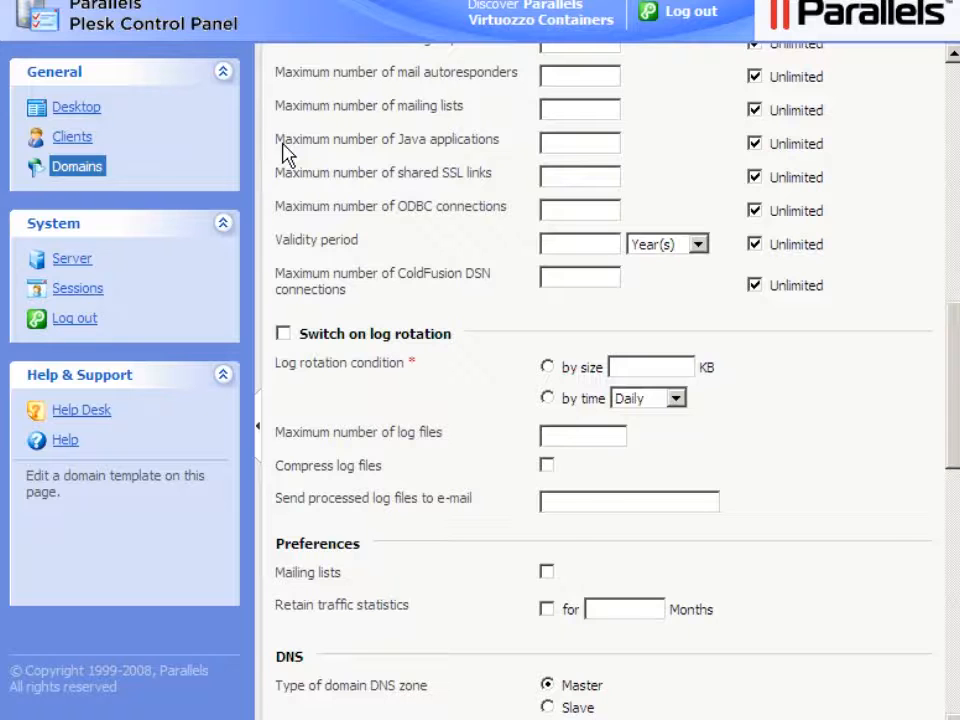
click(956, 600)
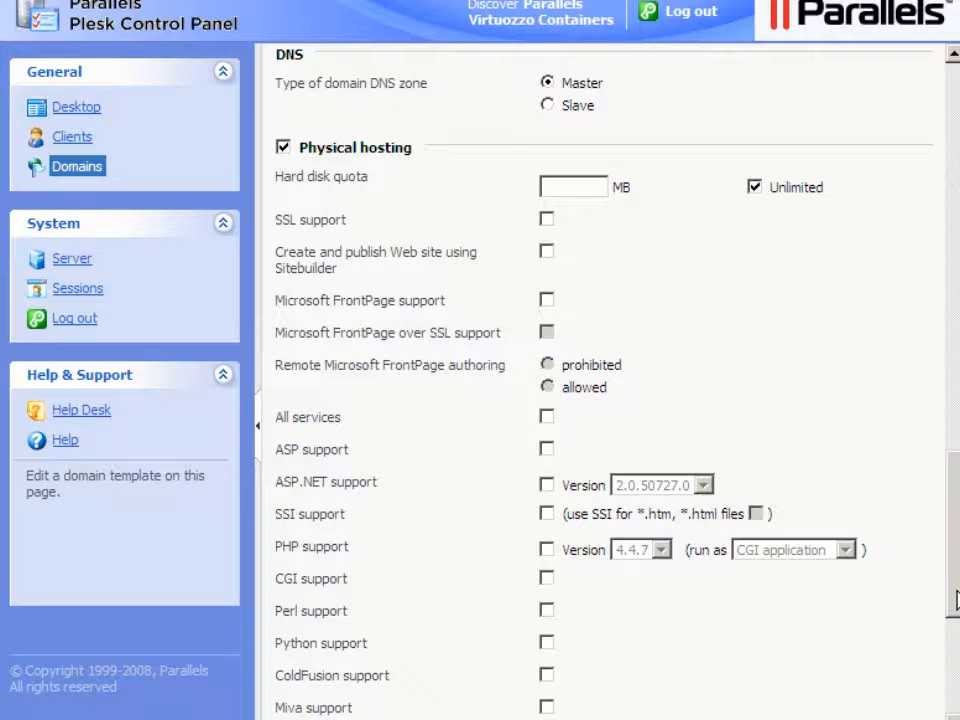
click(754, 188)
text(500)
- Enable SSL, FrontPage with remote authoring, and all services except ColdFusion and Miva
click(547, 220)
click(547, 300)
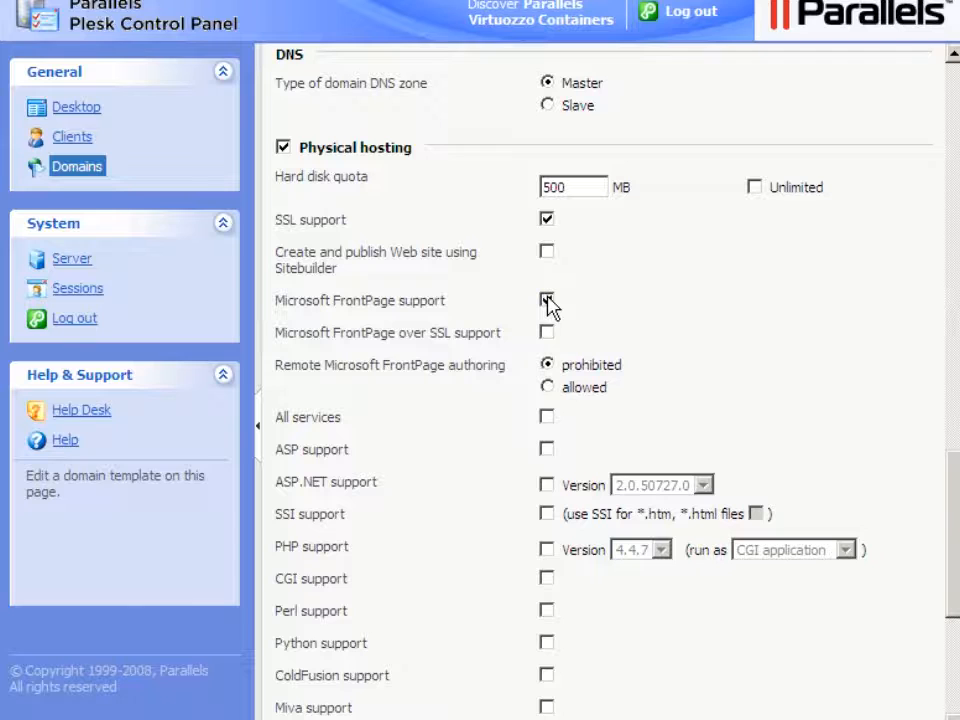
click(547, 387)
click(547, 418)
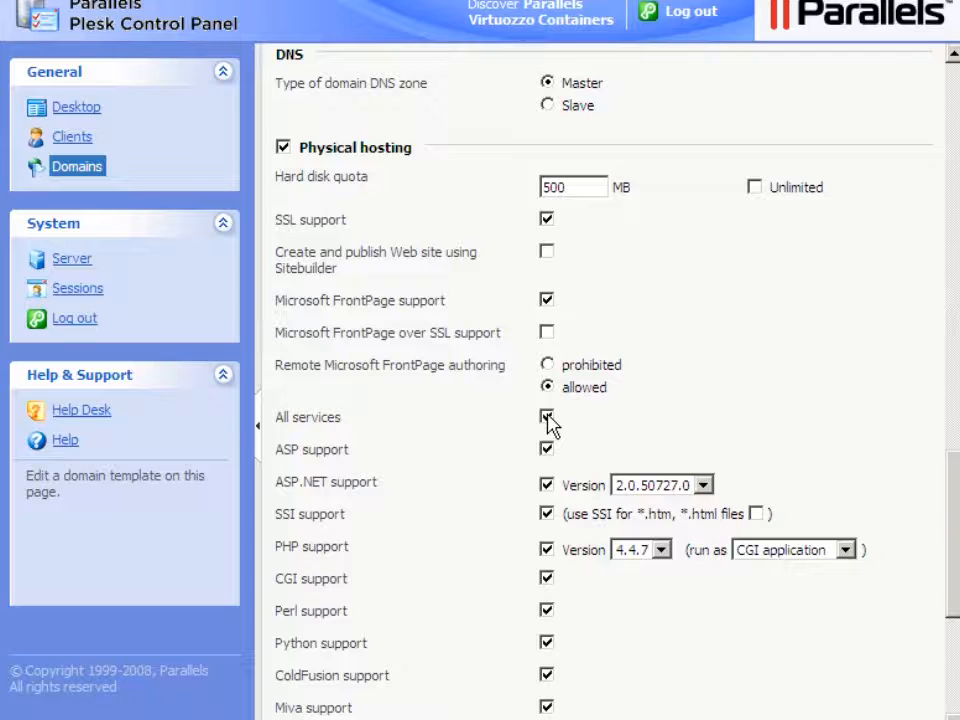
click(956, 671)
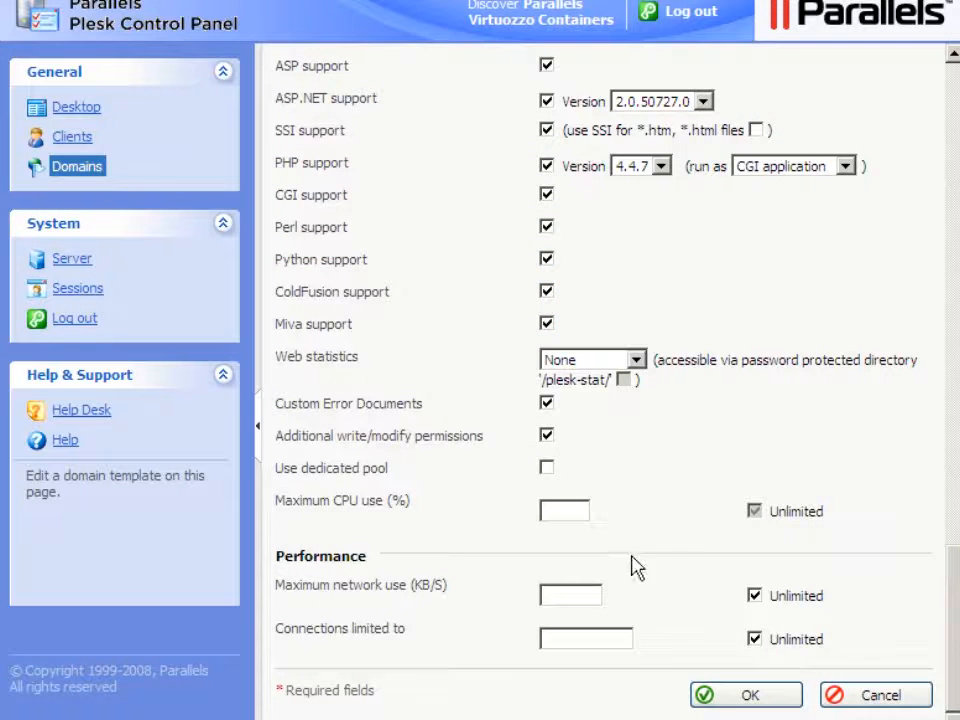
click(548, 292)
click(547, 327)
- Save the Demo template and reopen it from the templates list for editing
click(750, 694)
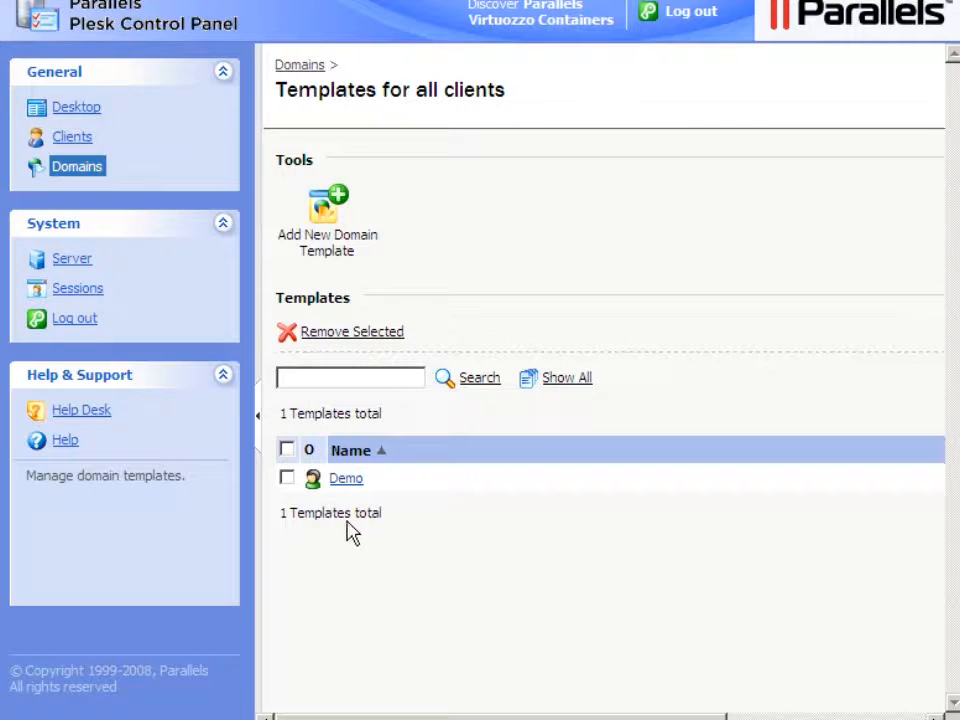
click(345, 480)
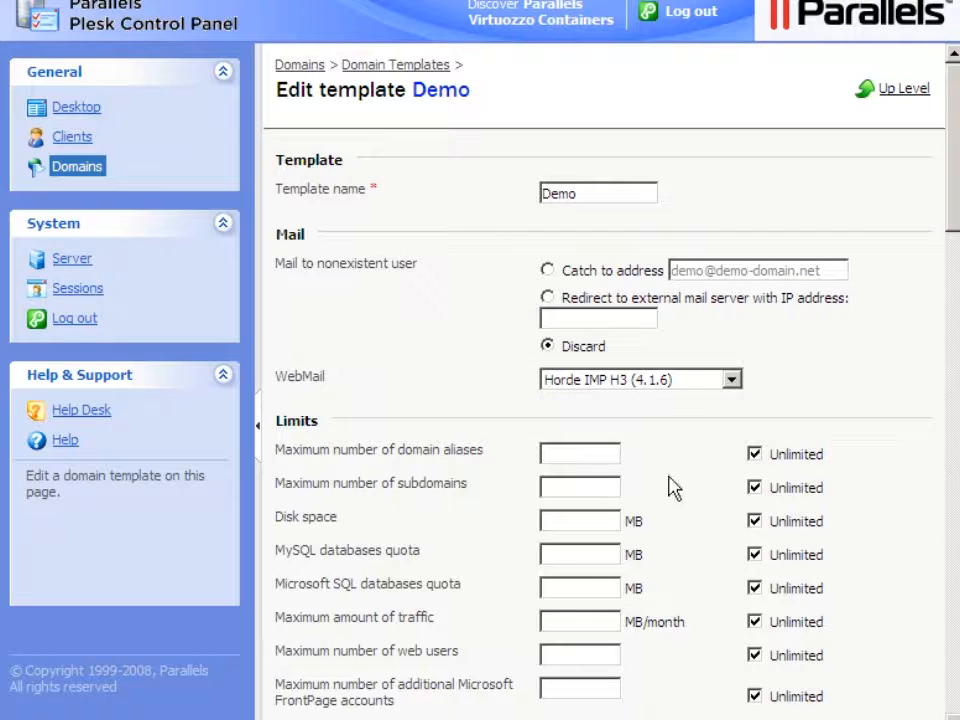
- Raise the Demo template's hard disk quota to 1000 MB and save it
click(955, 470)
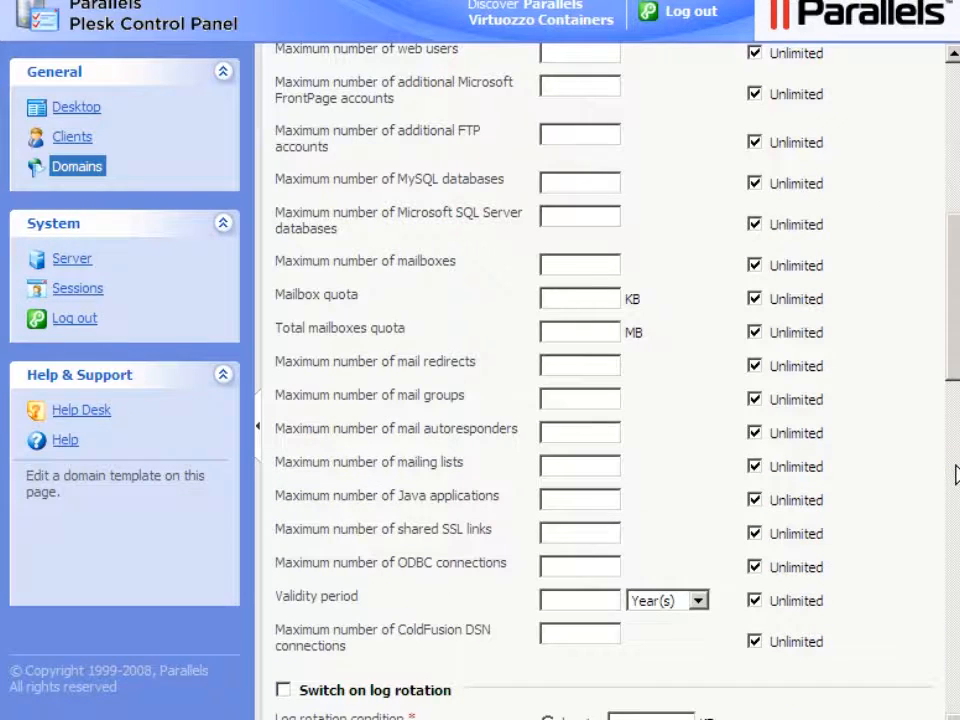
click(955, 544)
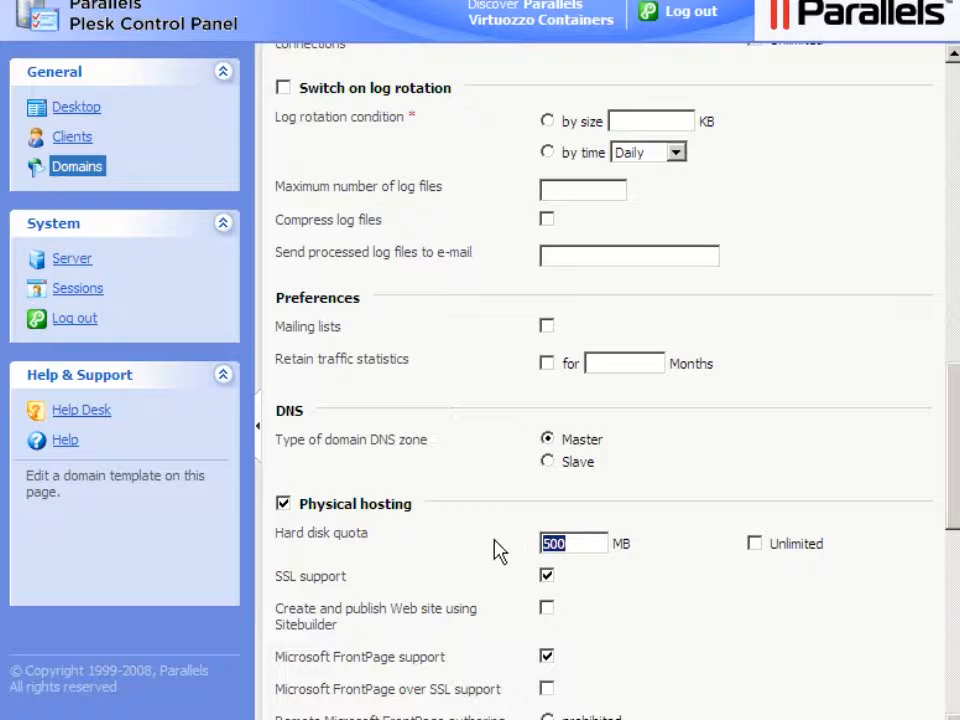
text(1000)
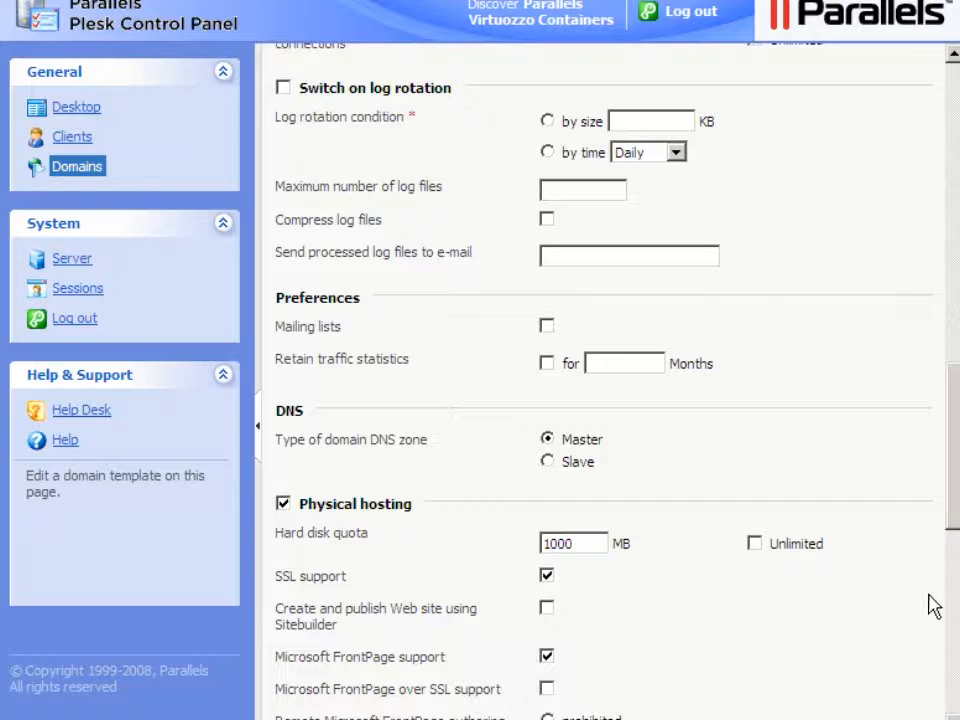
click(952, 638)
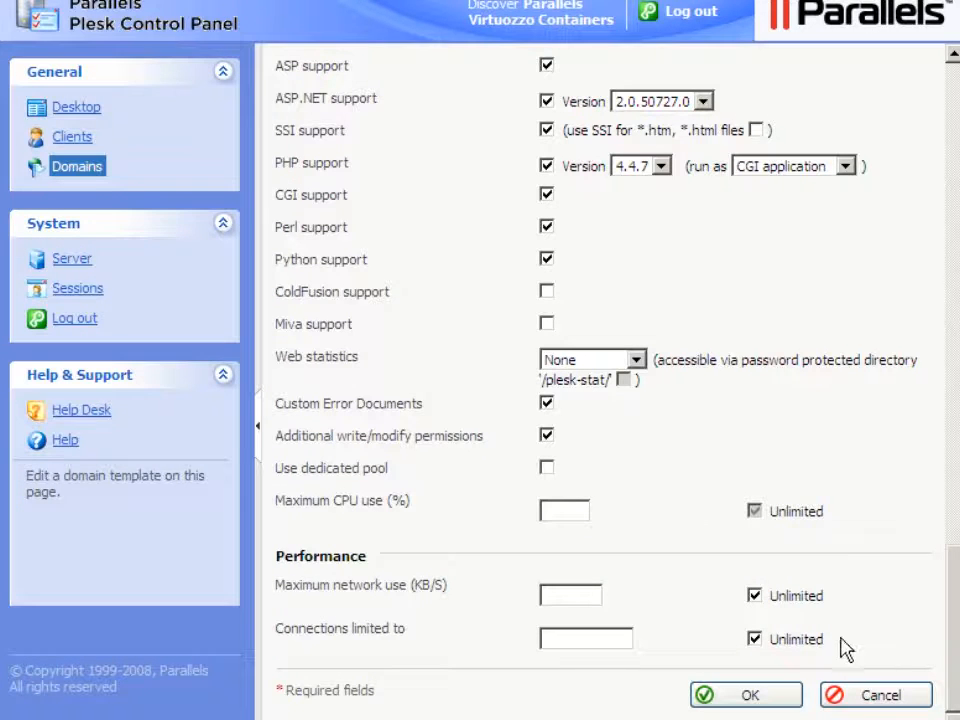
click(748, 693)
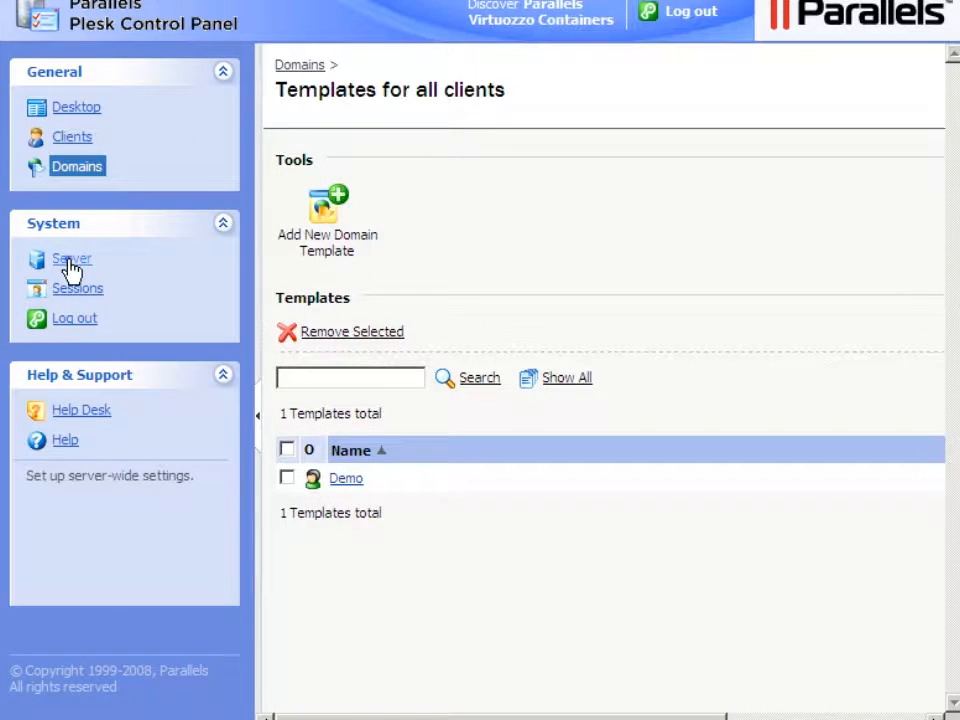
- Open the virtual host Skeleton management page from Server settings
click(71, 262)
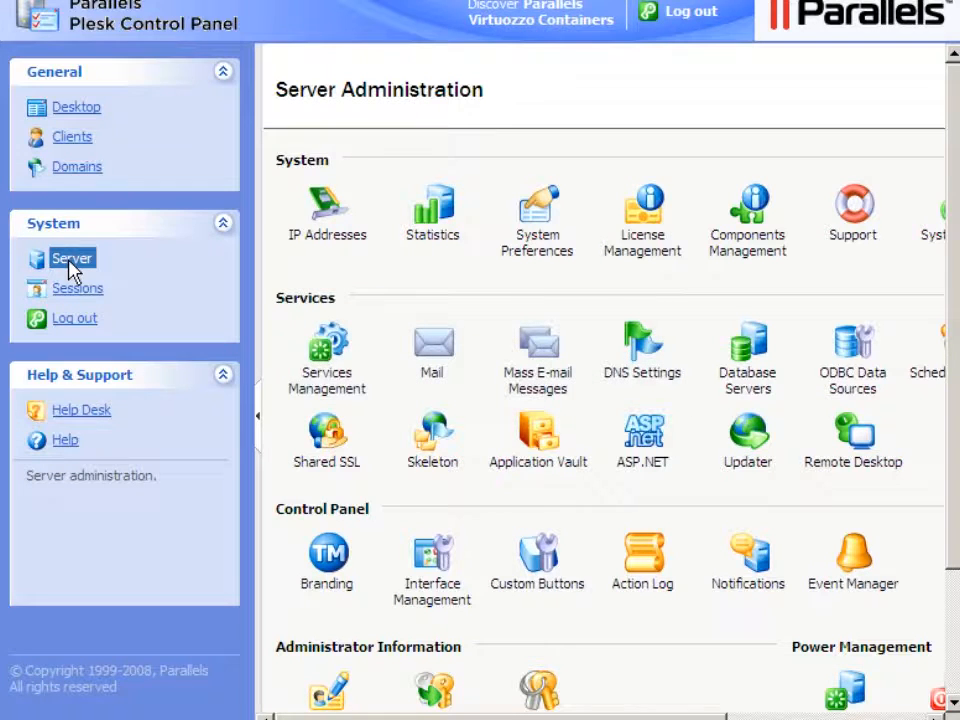
click(431, 462)
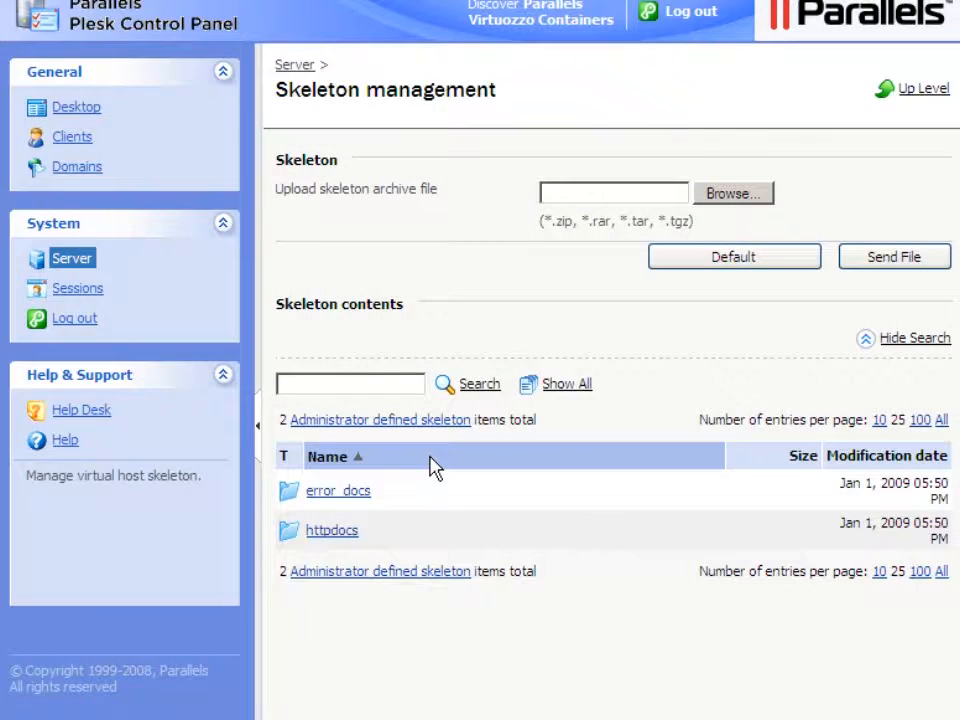
- Browse the httpdocs skeleton folder, then return to the Domains list
click(329, 536)
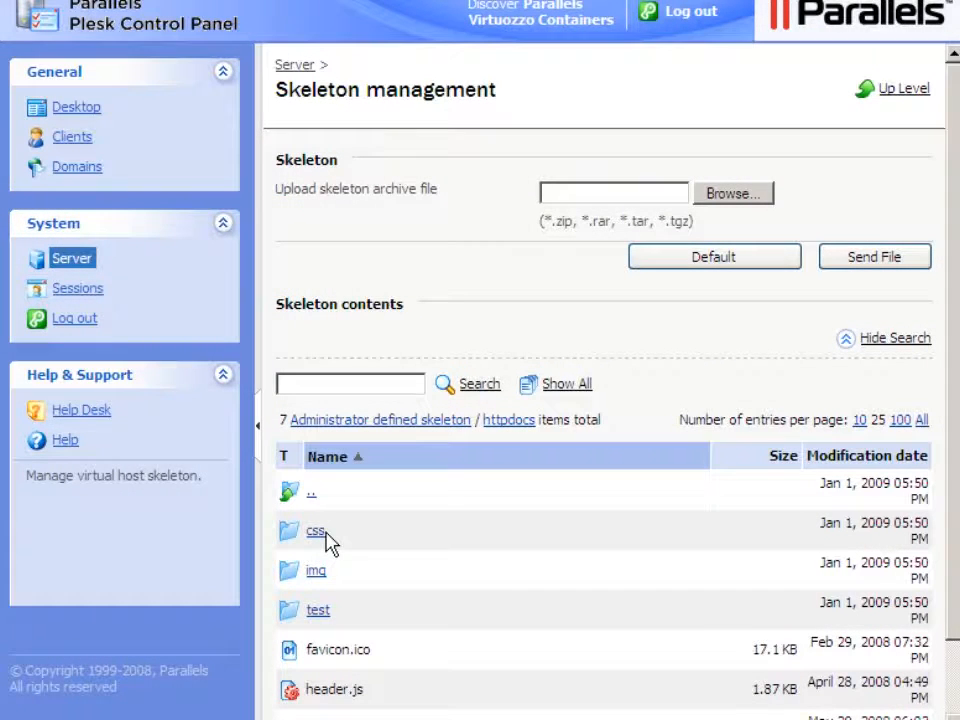
click(77, 168)
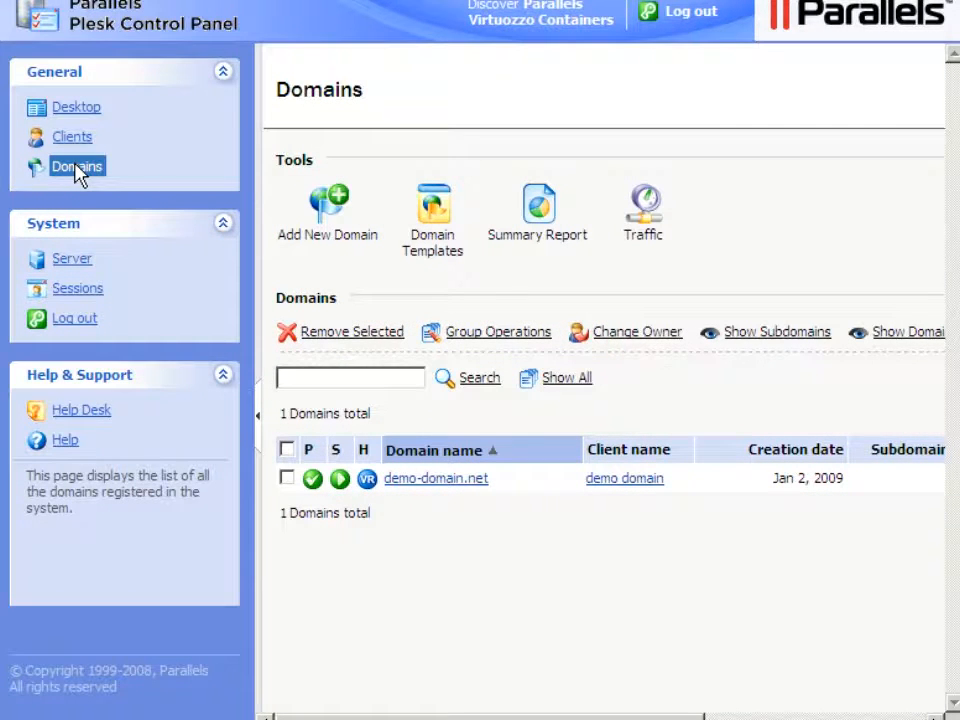
- Start adding a new domain from the Domains page
click(322, 233)
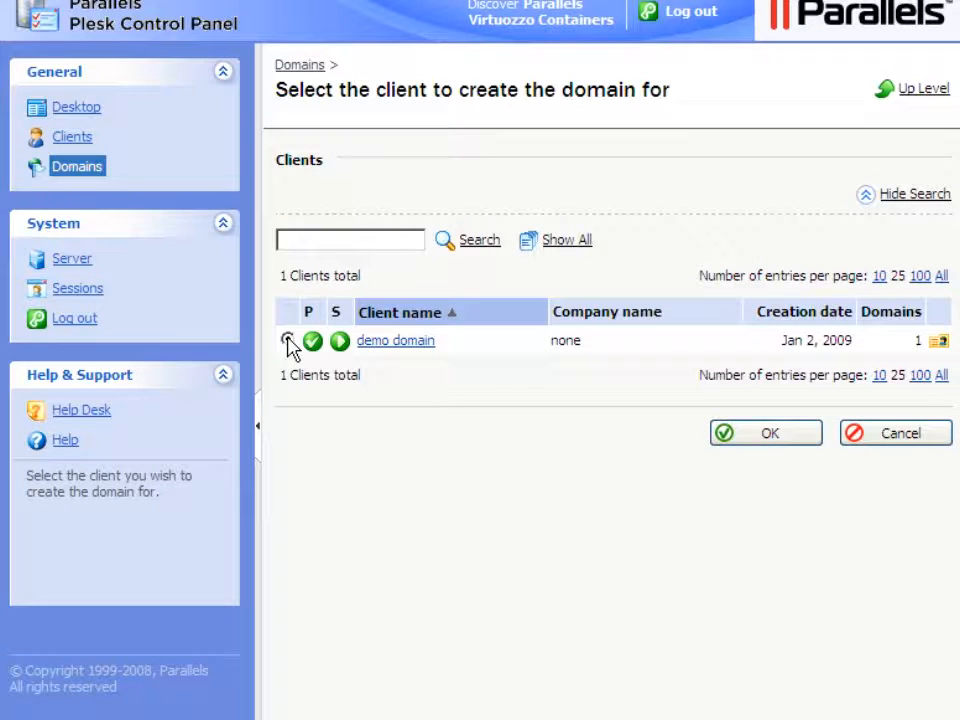
- Confirm demo domain as the client that will own the new domain
click(767, 437)
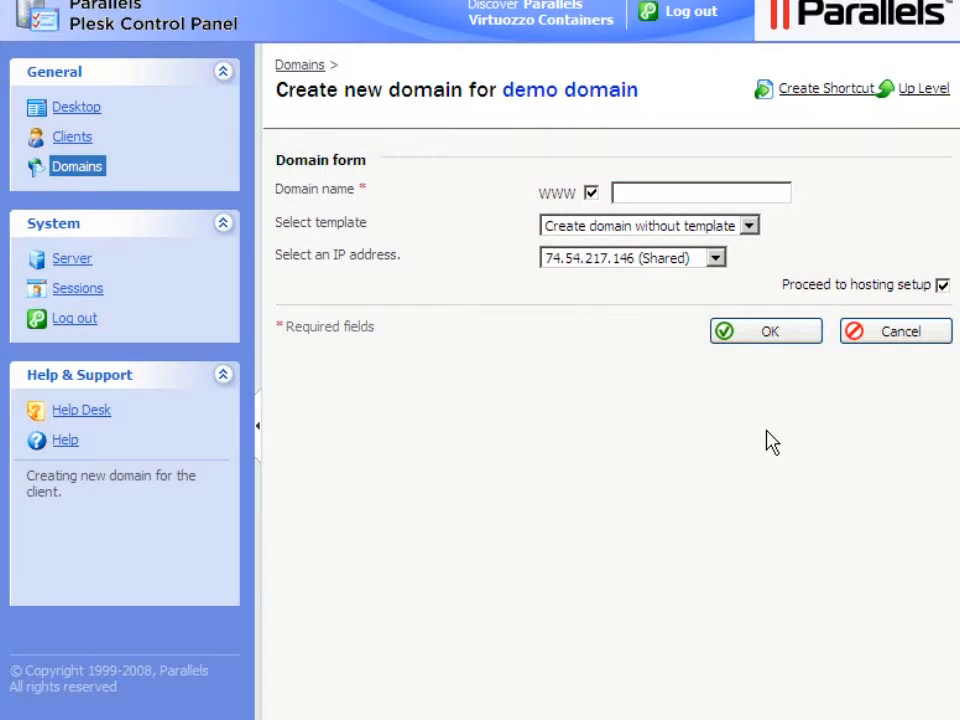
- Create other-domain.net from the Demo template on the shared IP address
text(other-domain.n)
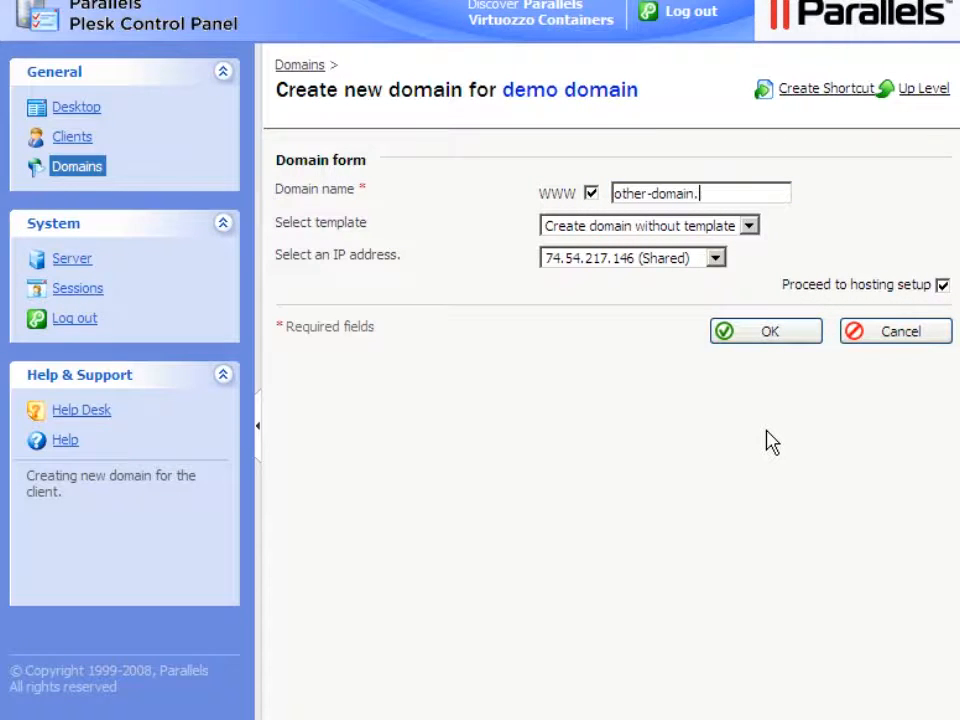
text(et)
key(Tab)
click(749, 228)
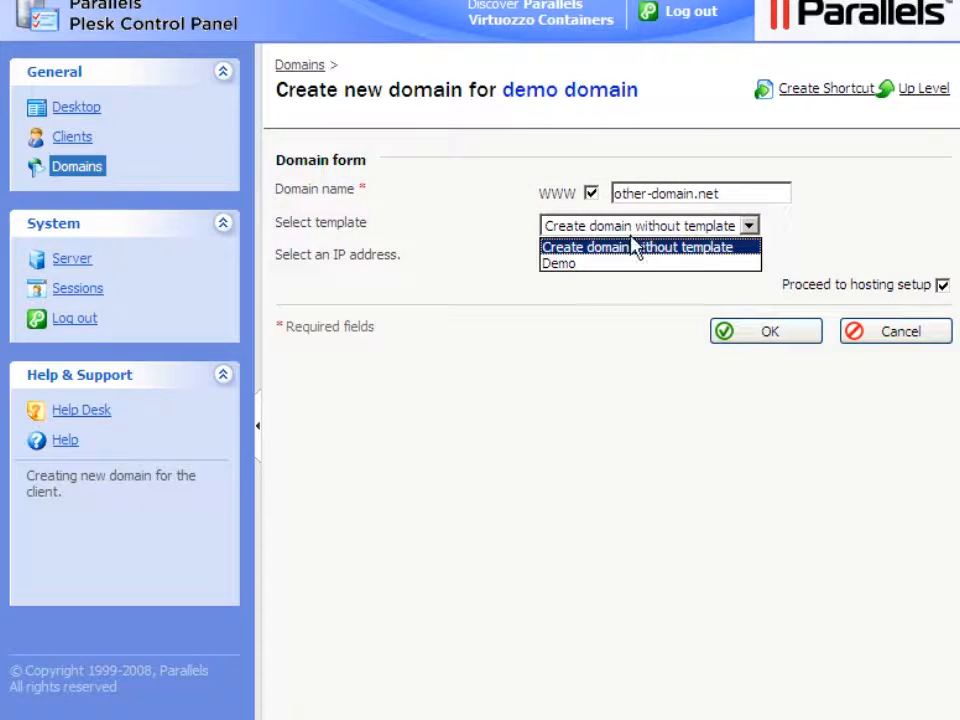
click(604, 265)
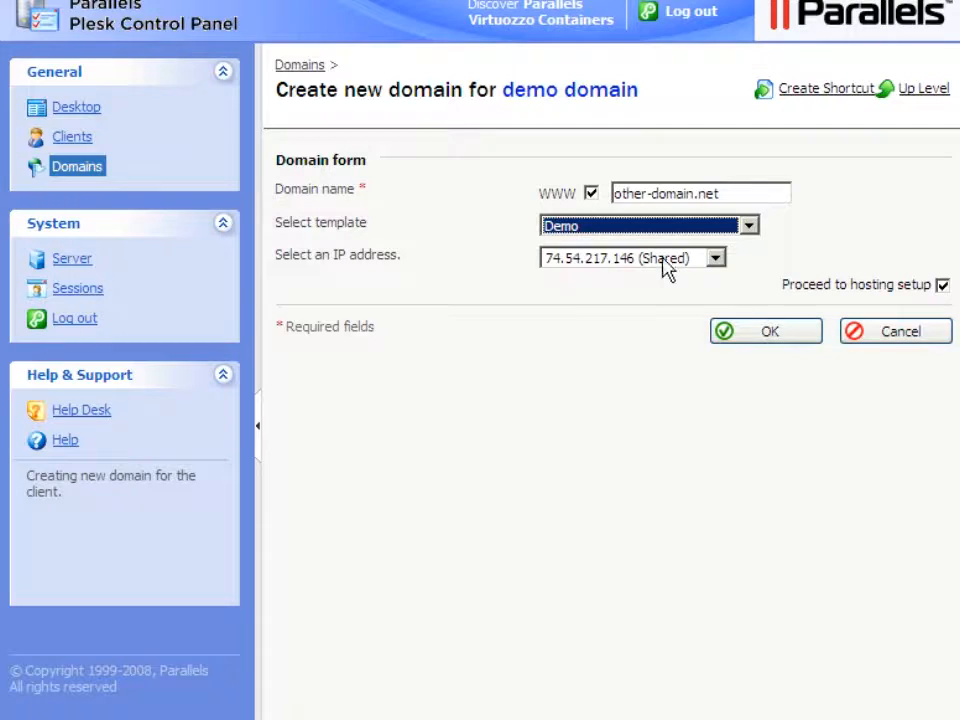
click(715, 260)
click(716, 259)
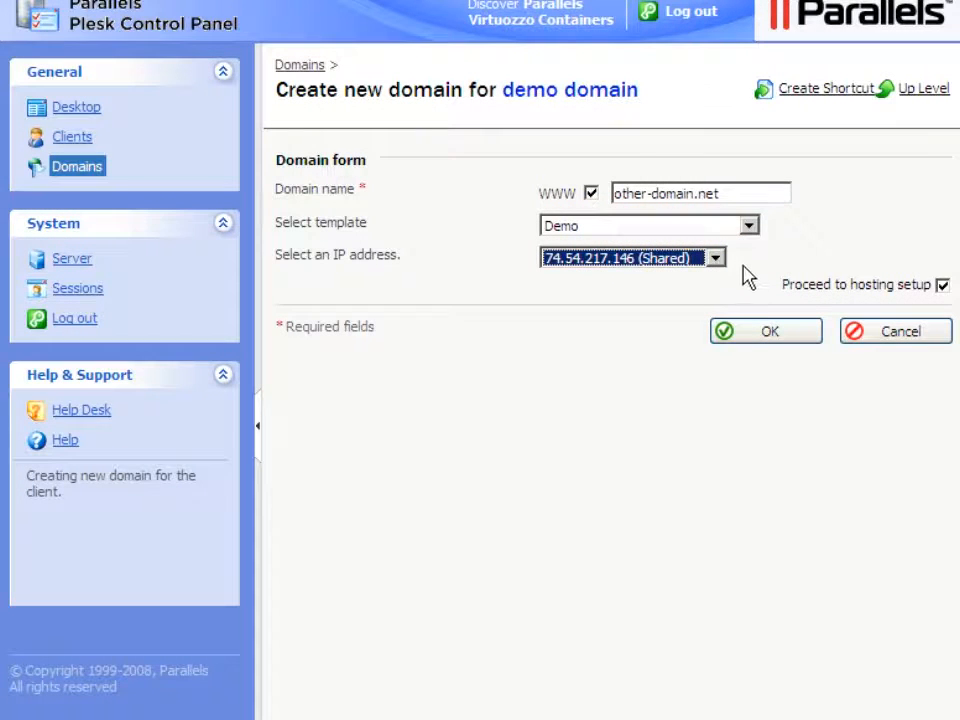
click(766, 334)
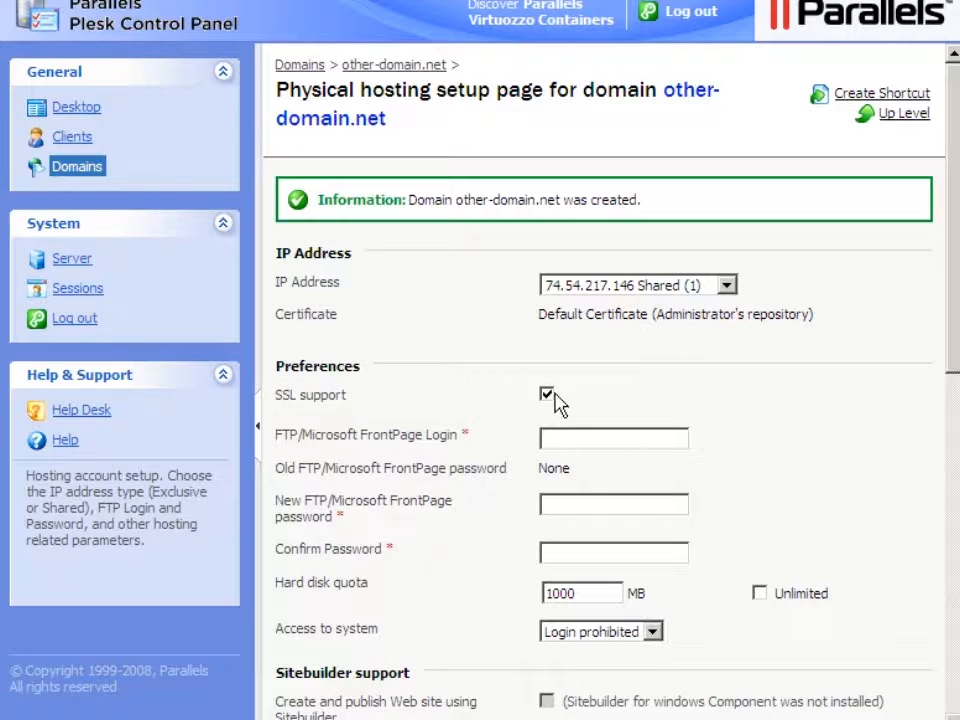
- Set the FTP login to 'otherdomain' with a confirmed password, and keep system access prohibited
click(546, 443)
text(otherdomain)
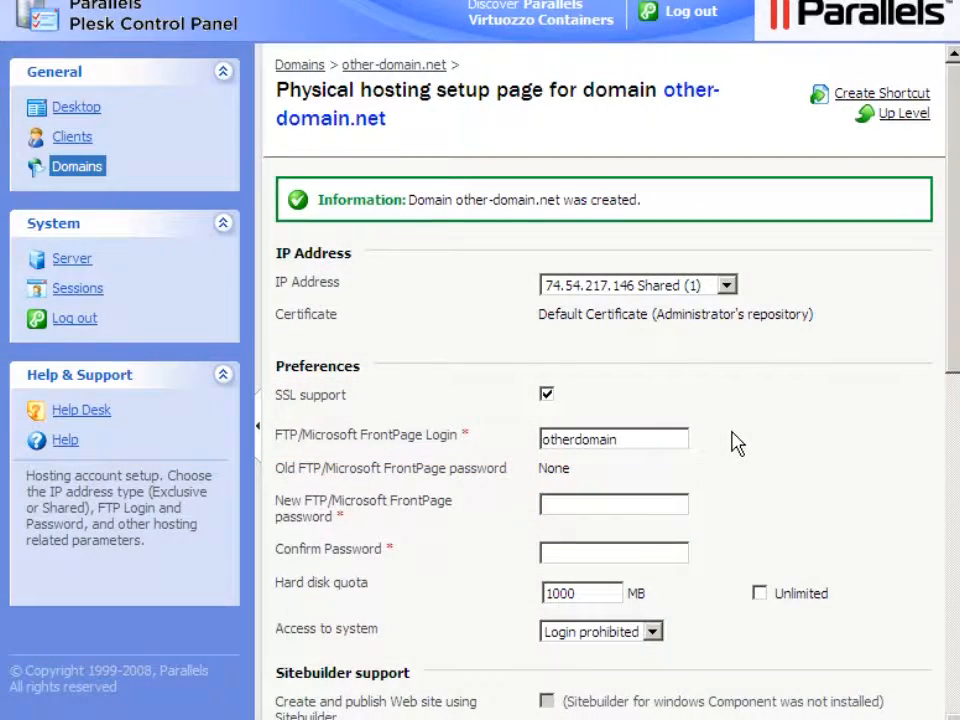
click(545, 506)
text(password1)
key(Tab)
click(544, 560)
text(passwor)
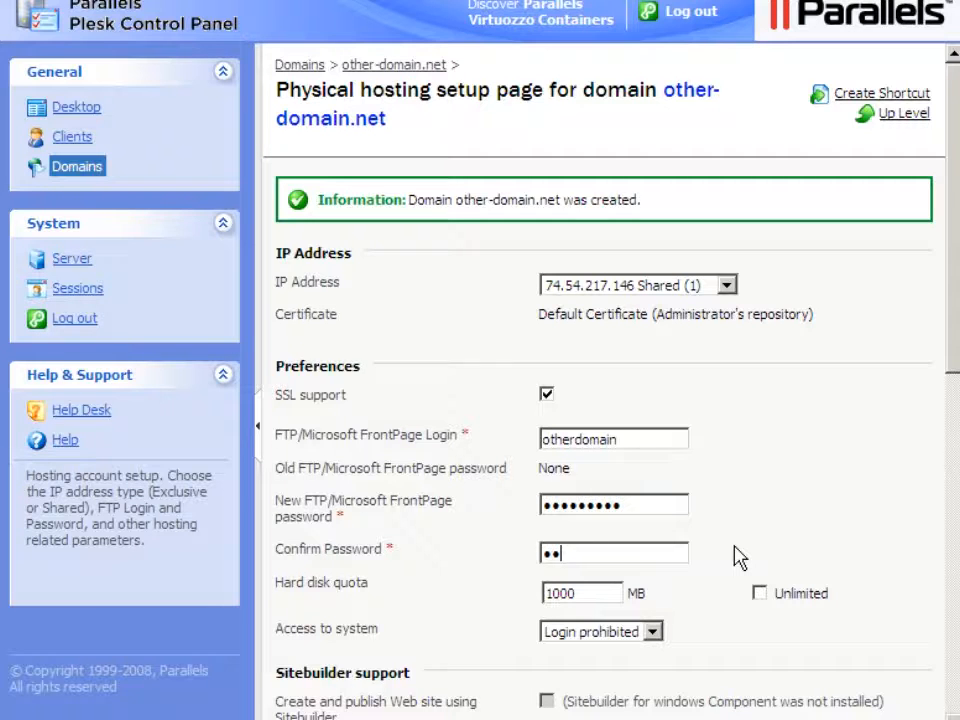
text(d1)
click(651, 631)
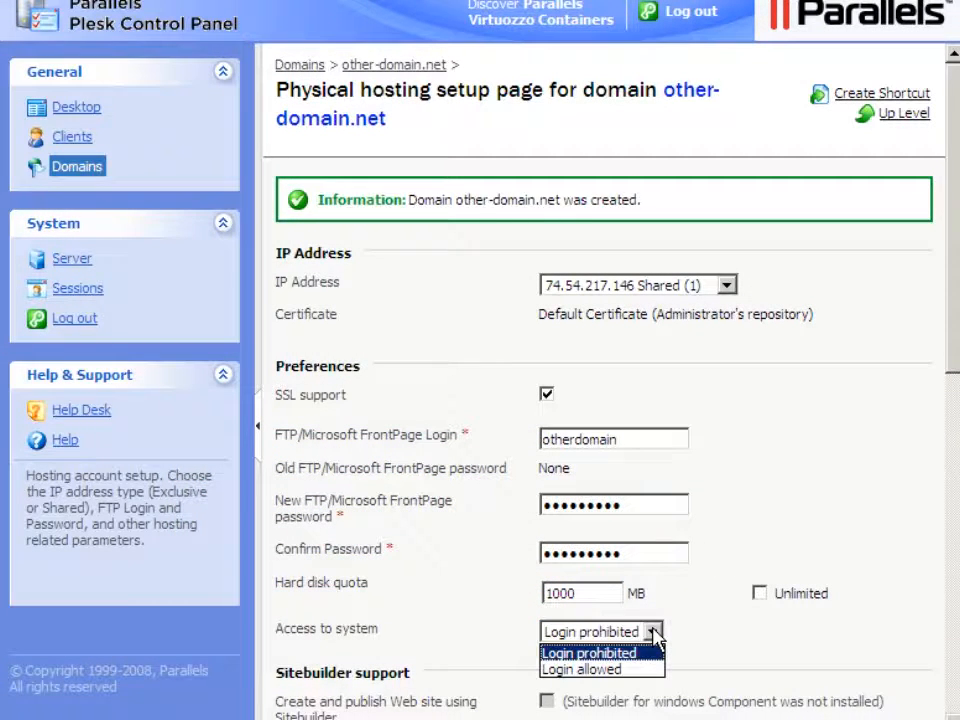
click(652, 630)
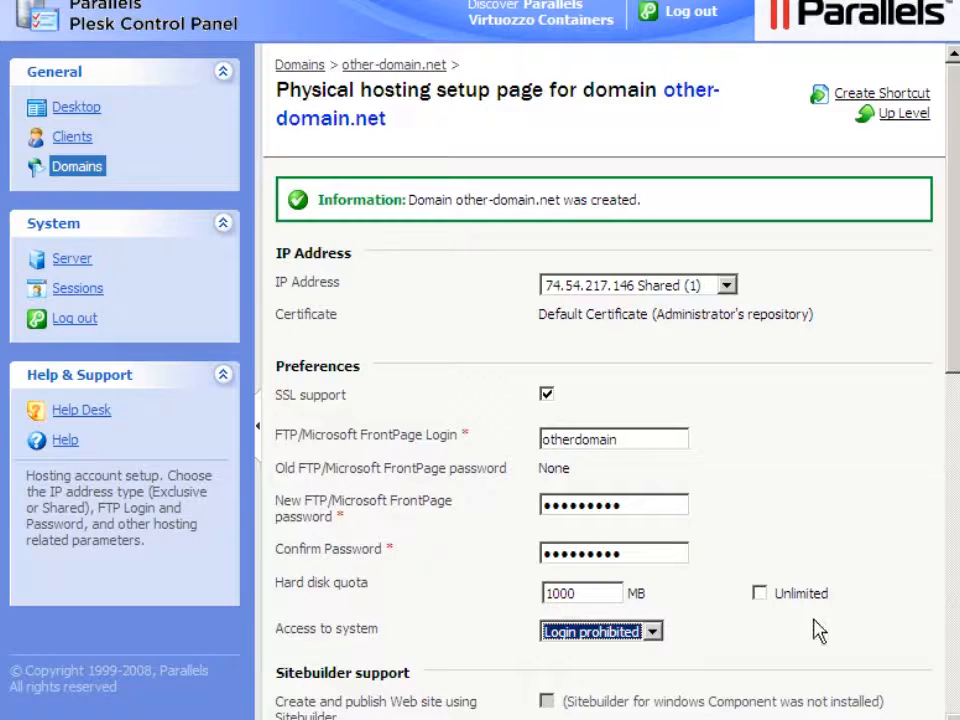
click(954, 553)
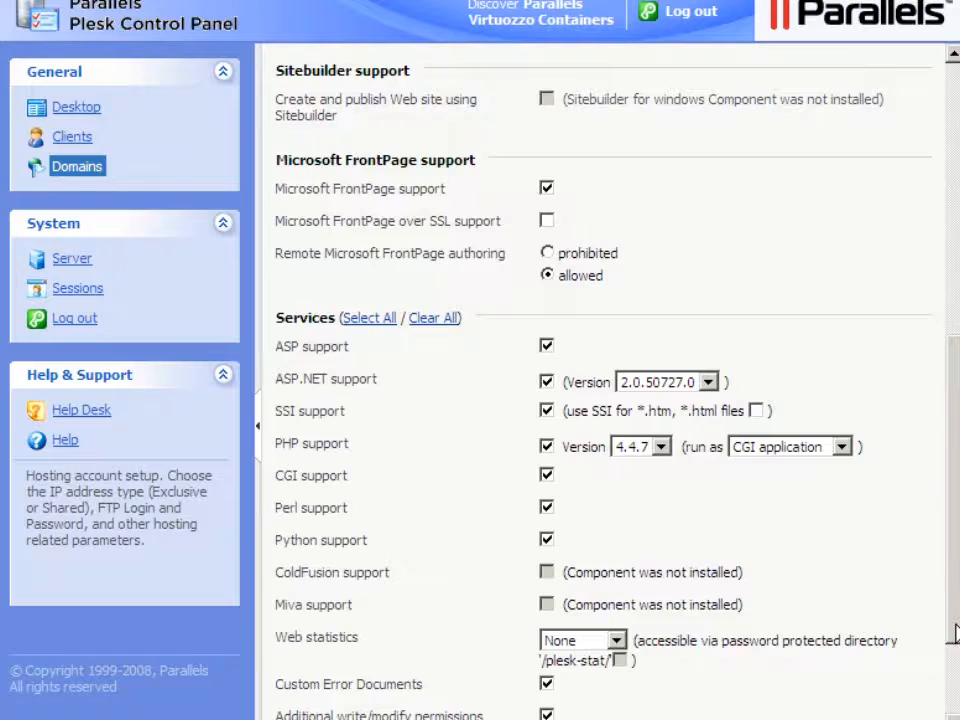
- Save other-domain.net's physical hosting settings from the bottom of the setup page
click(955, 684)
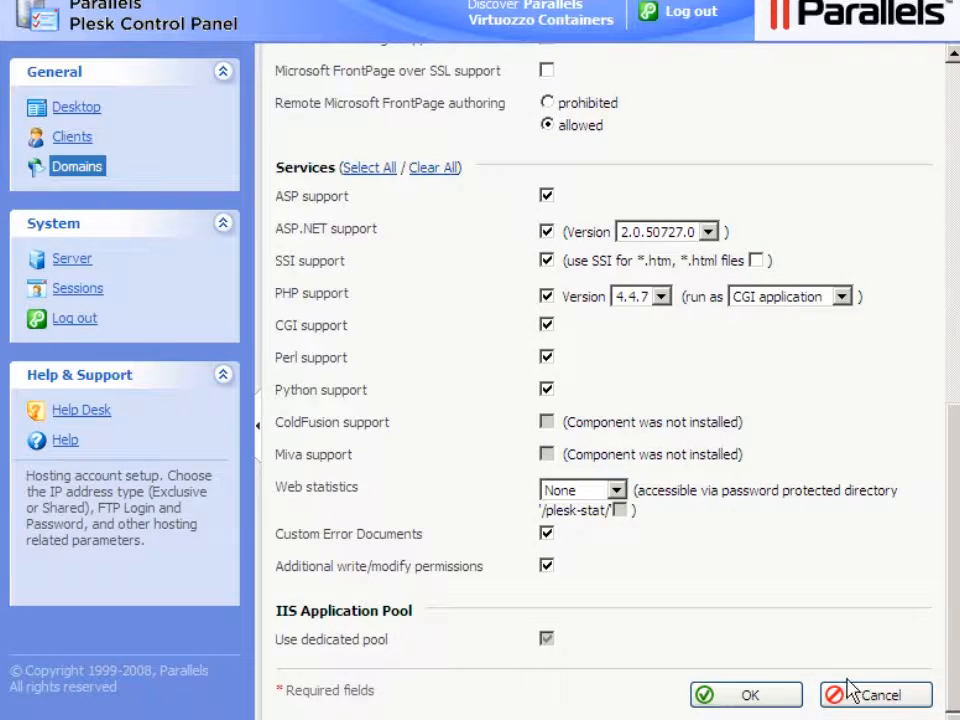
click(754, 702)
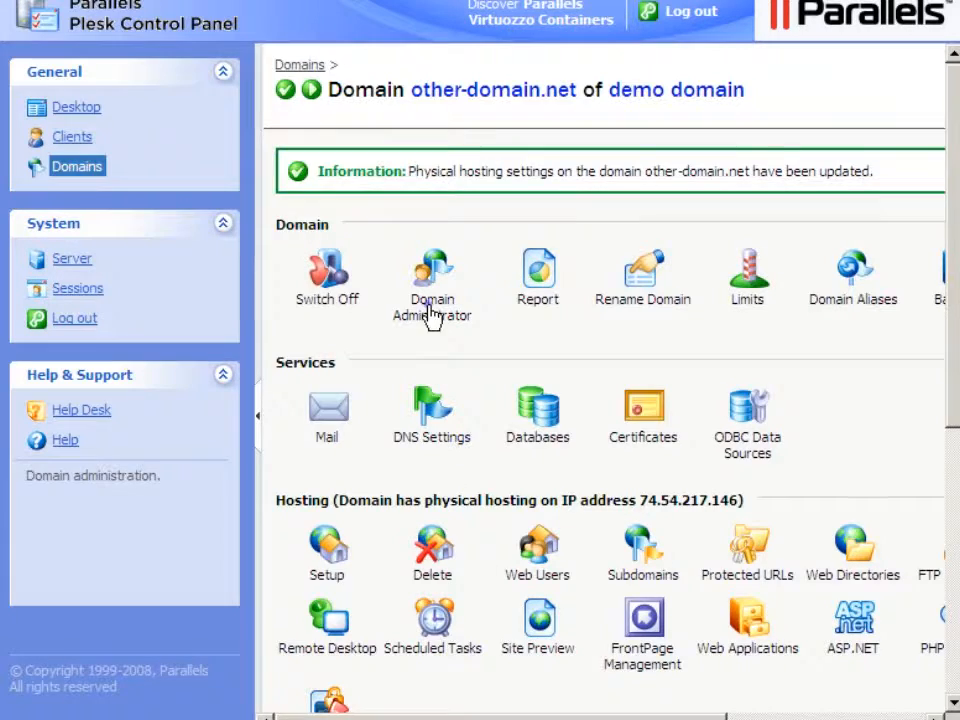
- Allow domain administrator access for other-domain.net and enter a new password twice
click(430, 313)
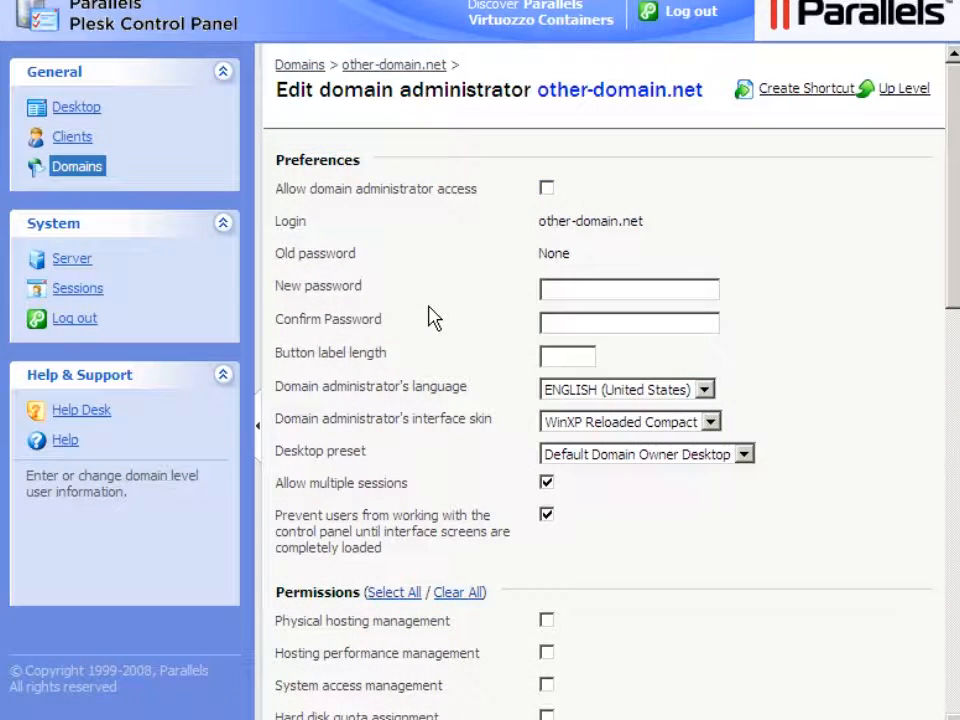
click(546, 188)
click(547, 294)
text(•••••••••)
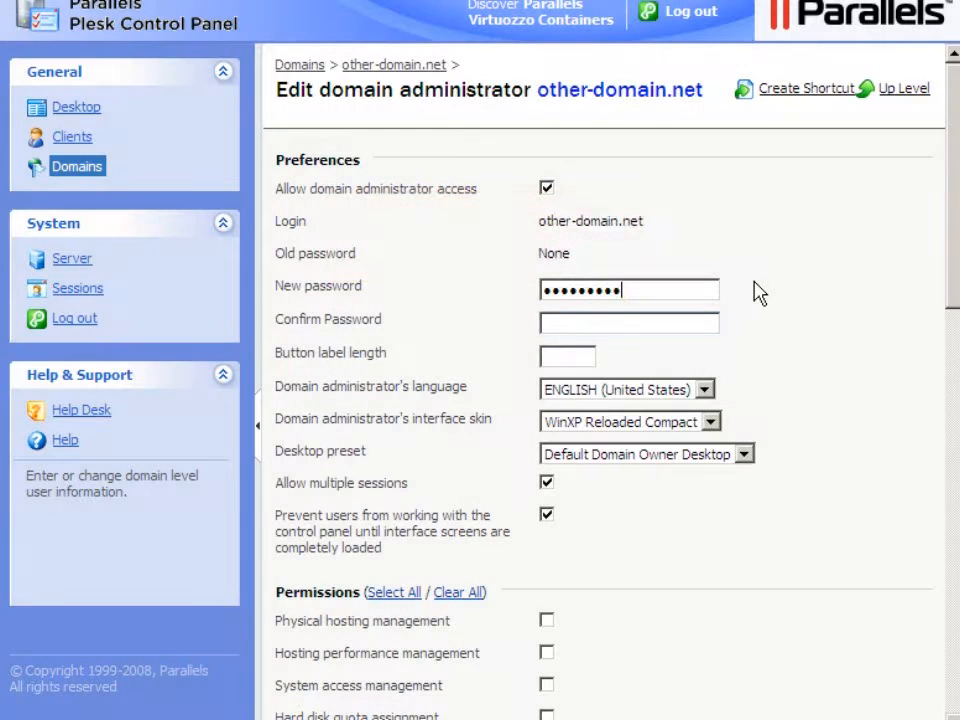
click(549, 330)
text(•••••••••)
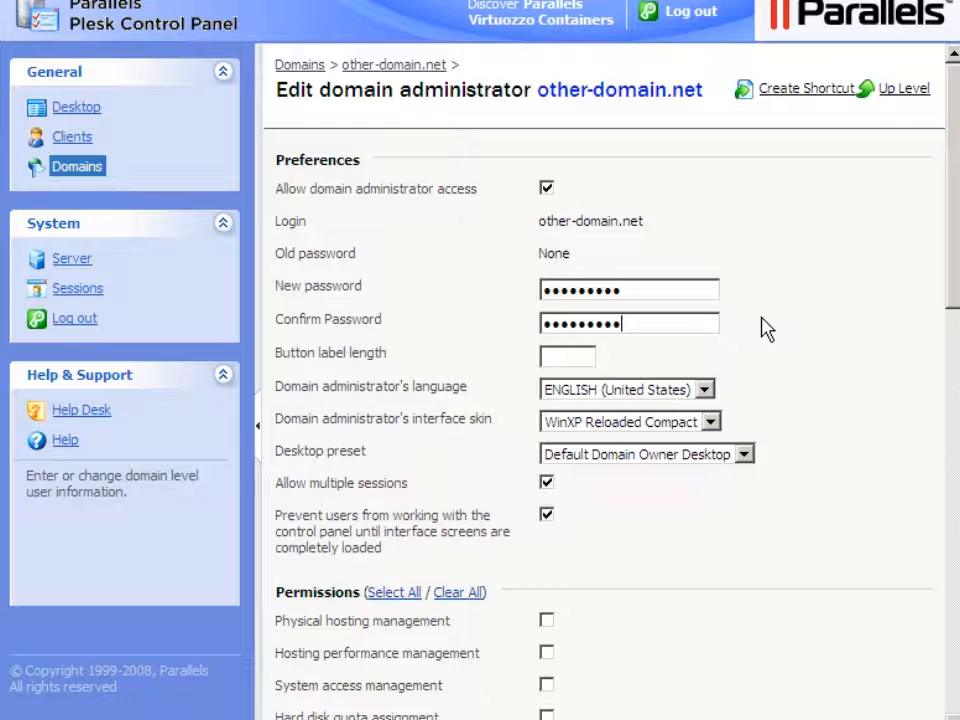
click(955, 515)
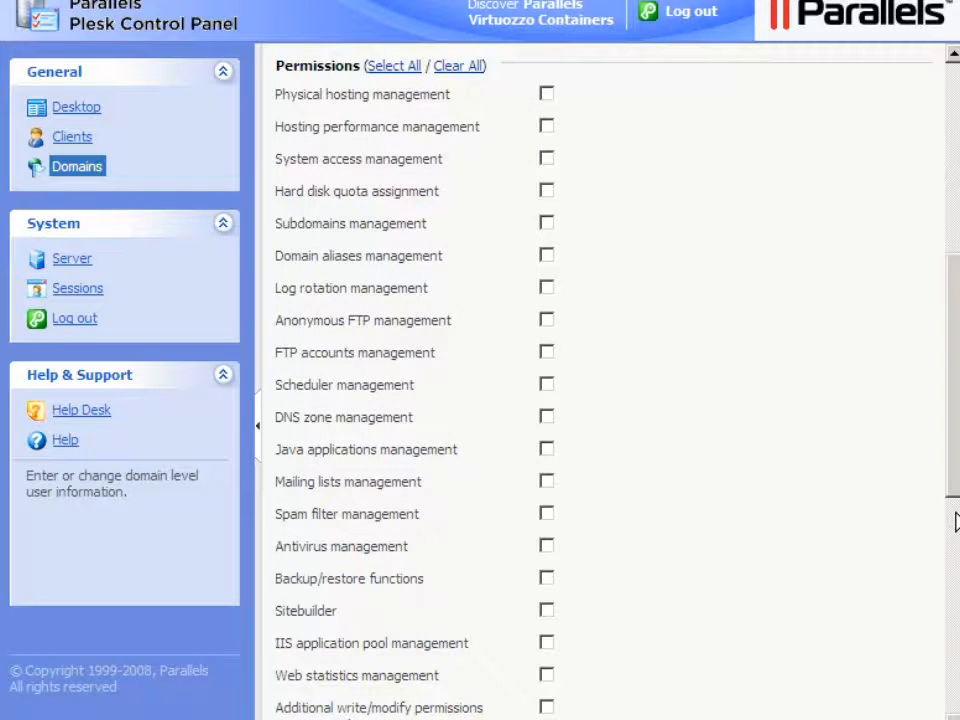
- Grant all permissions, fill in the administrator's personal name, company 'Demo Domain' and e-mail, and save
click(394, 68)
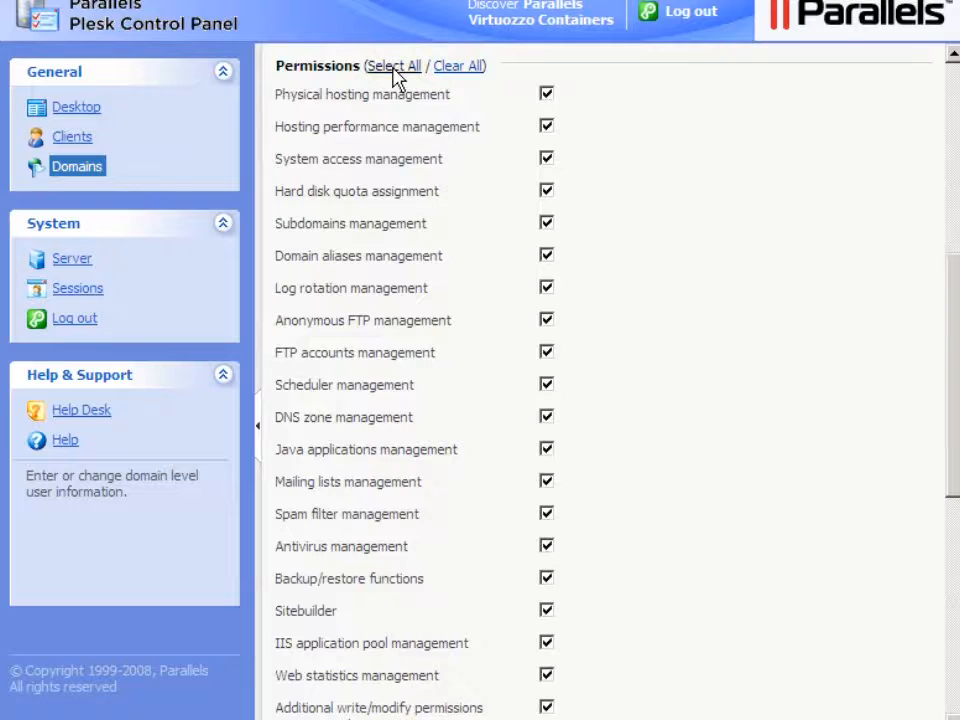
click(954, 611)
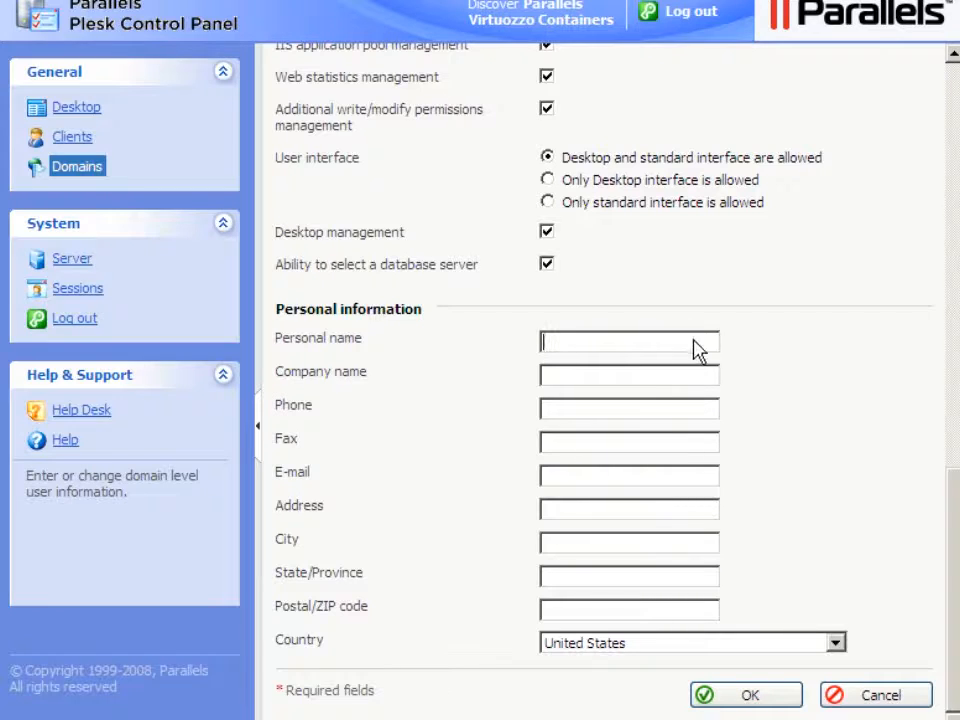
text(Demo User)
key(Tab)
click(548, 377)
text(Demo Dom)
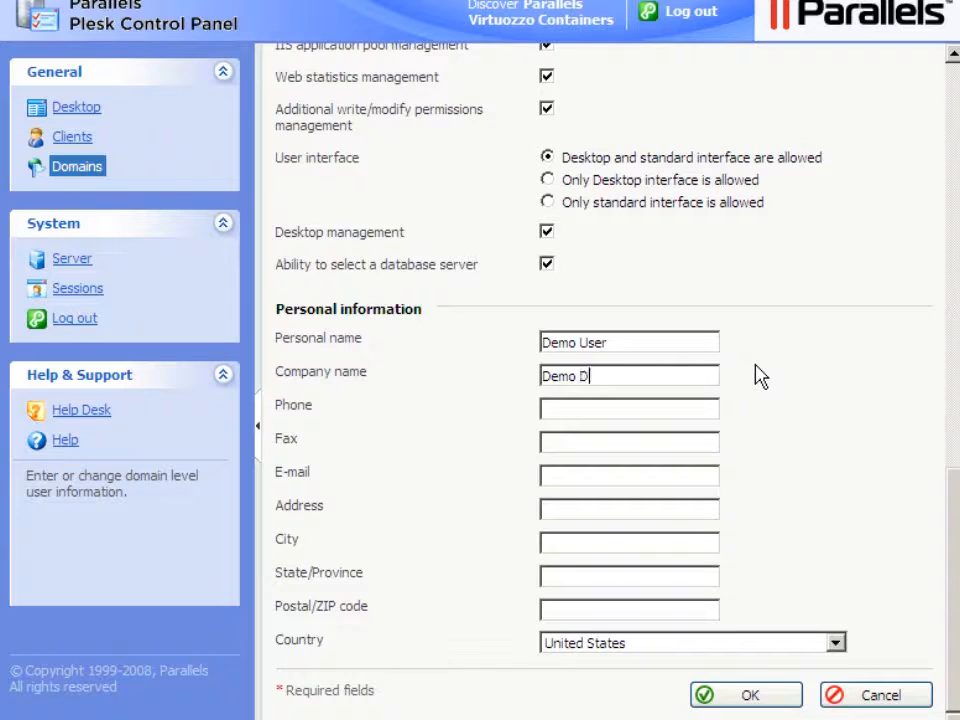
text(ain)
key(Tab)
key(Tab)
key(Tab)
key(shift+Tab)
key(shift+Tab)
key(shift+Tab)
click(545, 478)
text(demo@demo-domai)
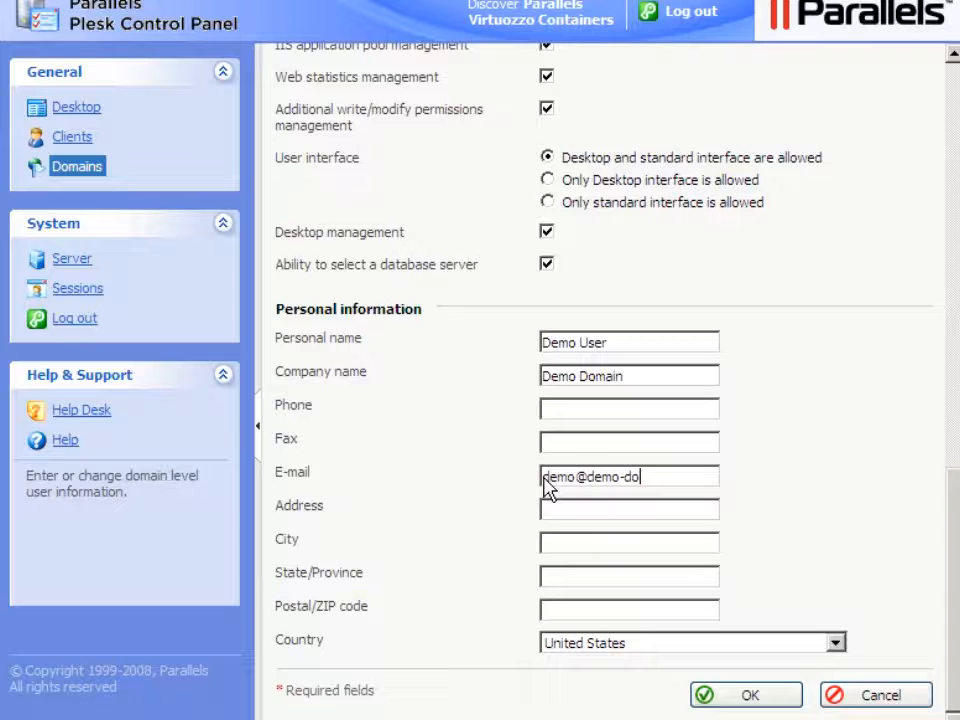
text(n.net)
click(750, 696)
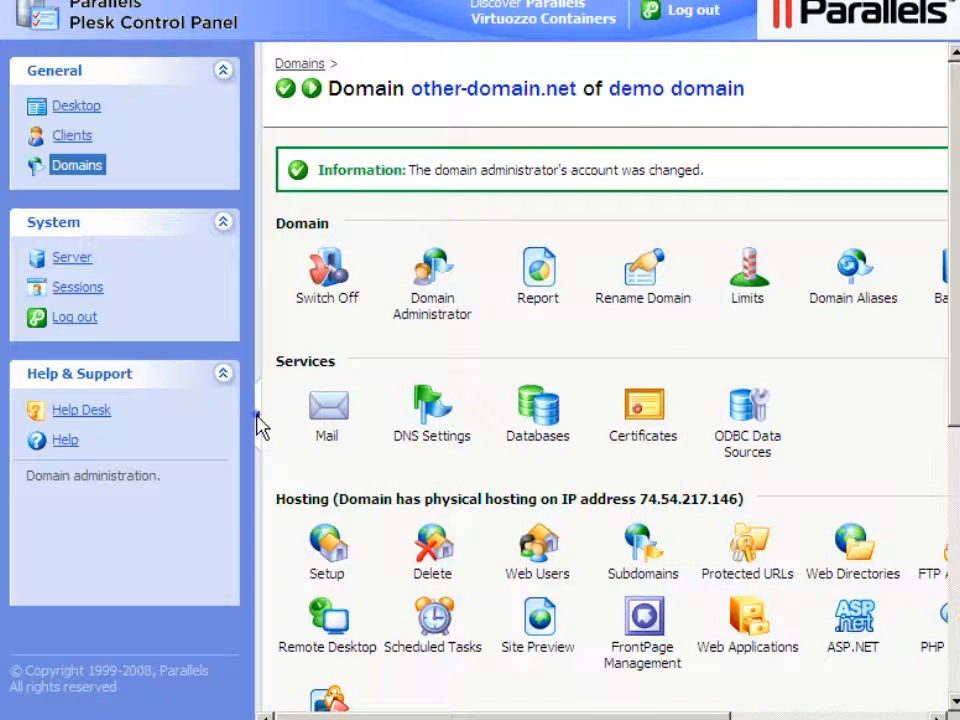
- Hide the sidebar, review other-domain.net's resource usage table, then show the sidebar again
click(257, 420)
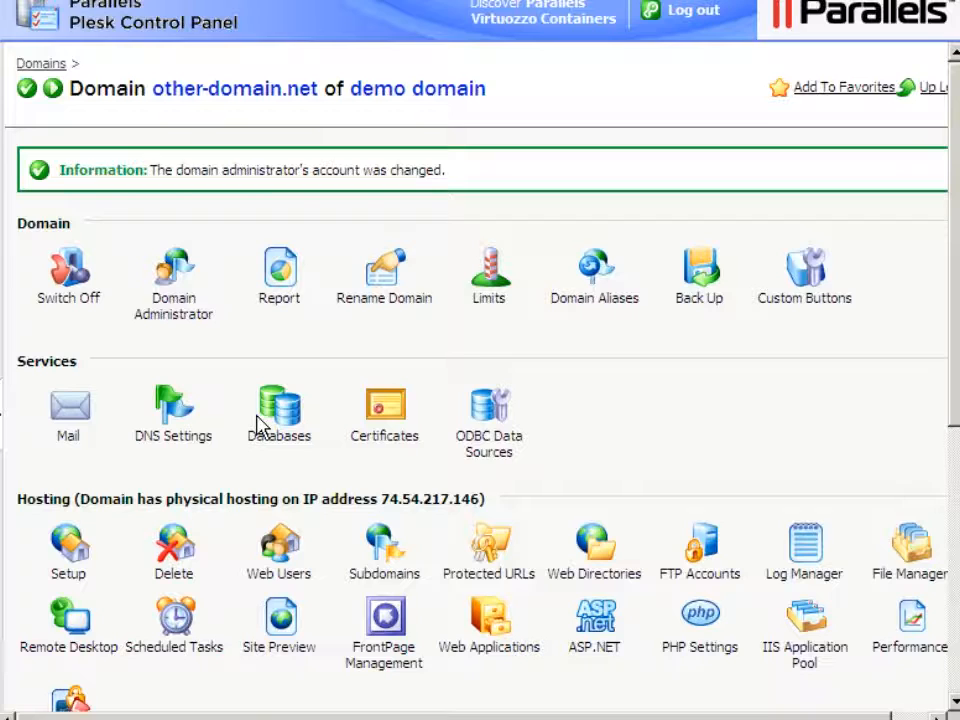
scroll(955, 450, down, 3)
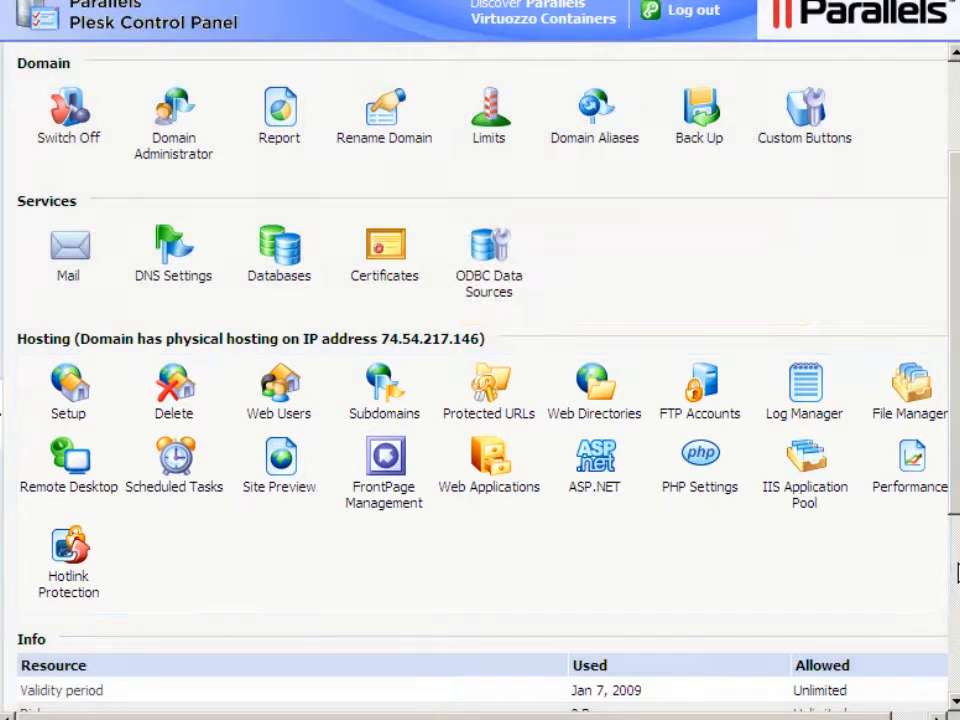
scroll(957, 572, down, 3)
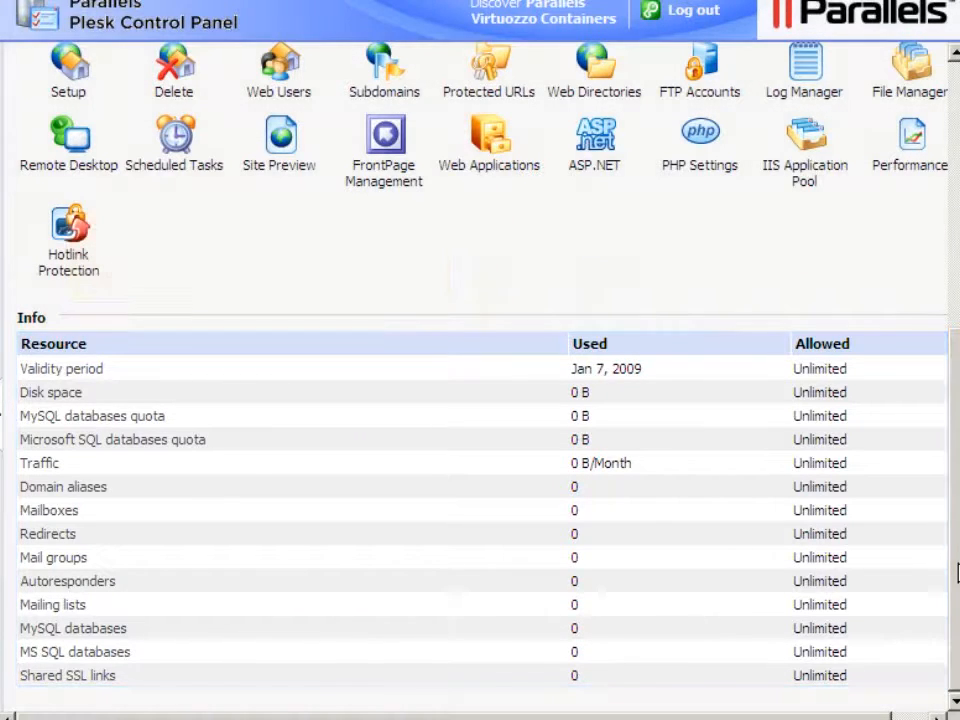
click(3, 415)
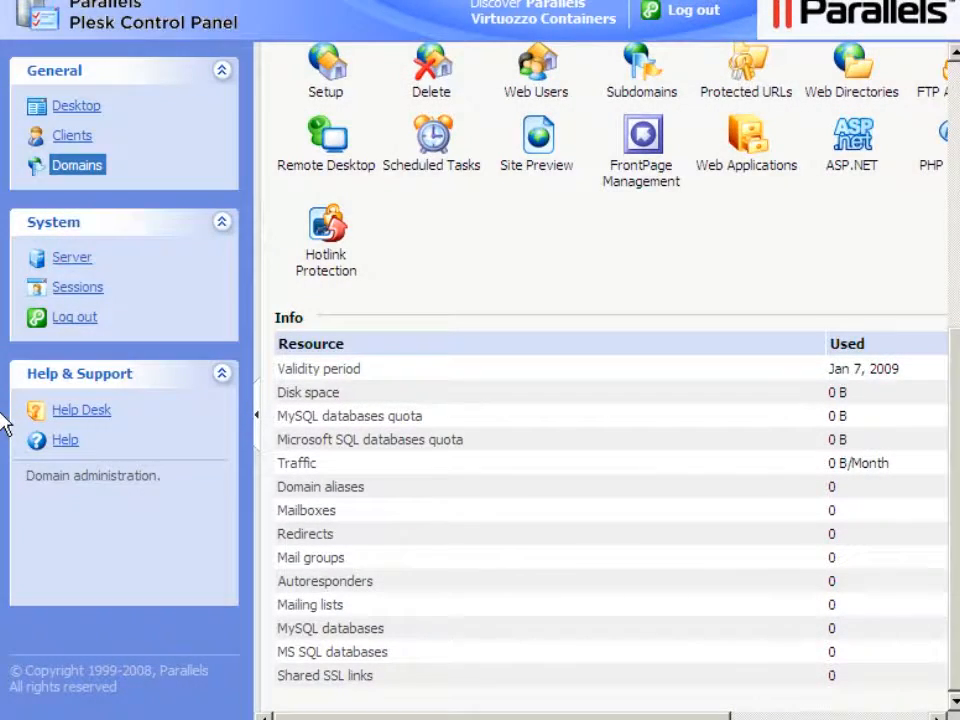
- Go to the Domains list and start adding a new domain
click(75, 170)
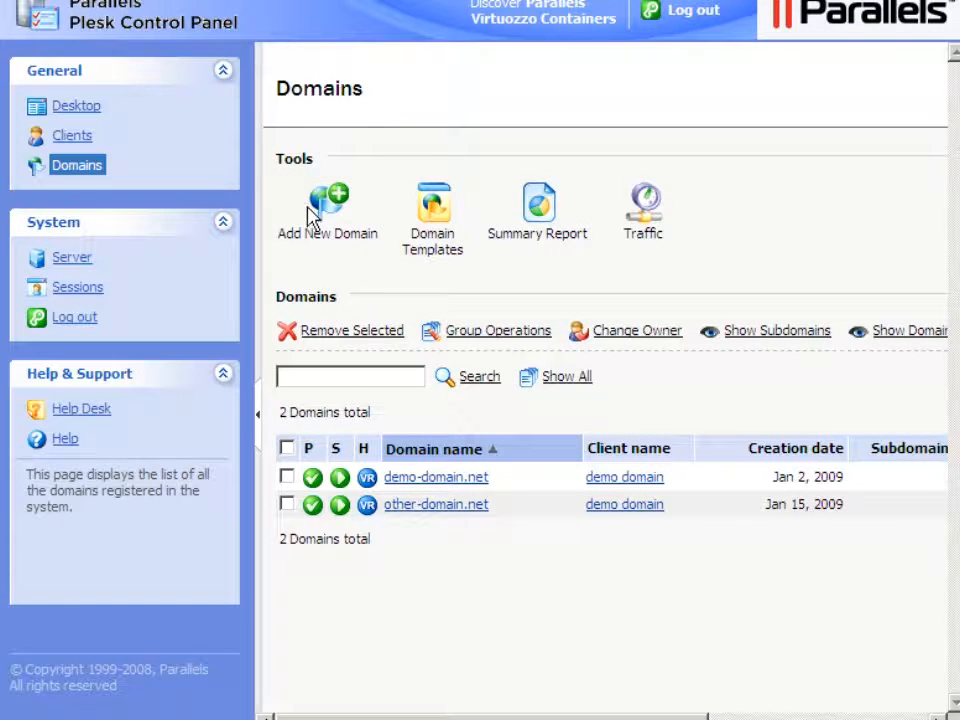
click(322, 246)
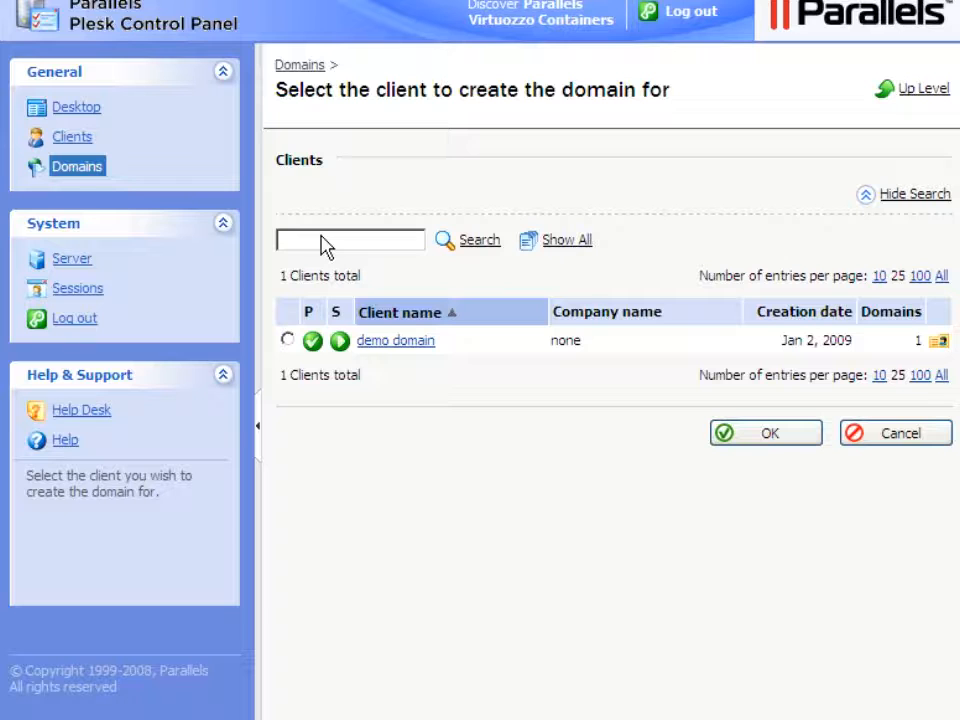
- Create some-domain.net for the client demo domain using 'Create domain without template'
click(288, 341)
click(777, 438)
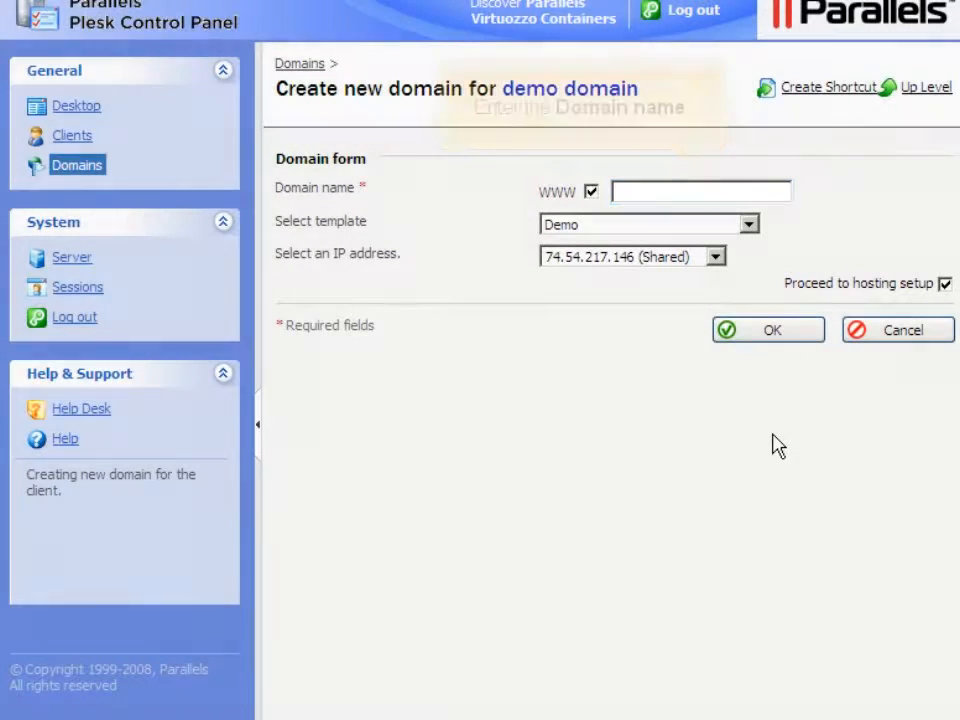
text(some-do)
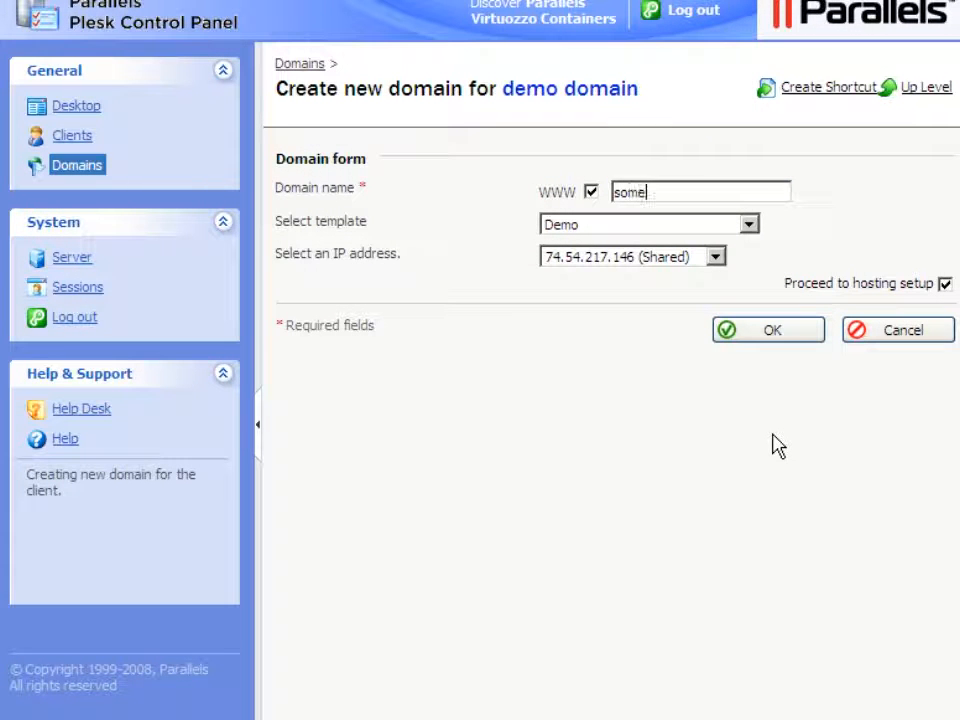
text(main.net)
key(Tab)
click(749, 226)
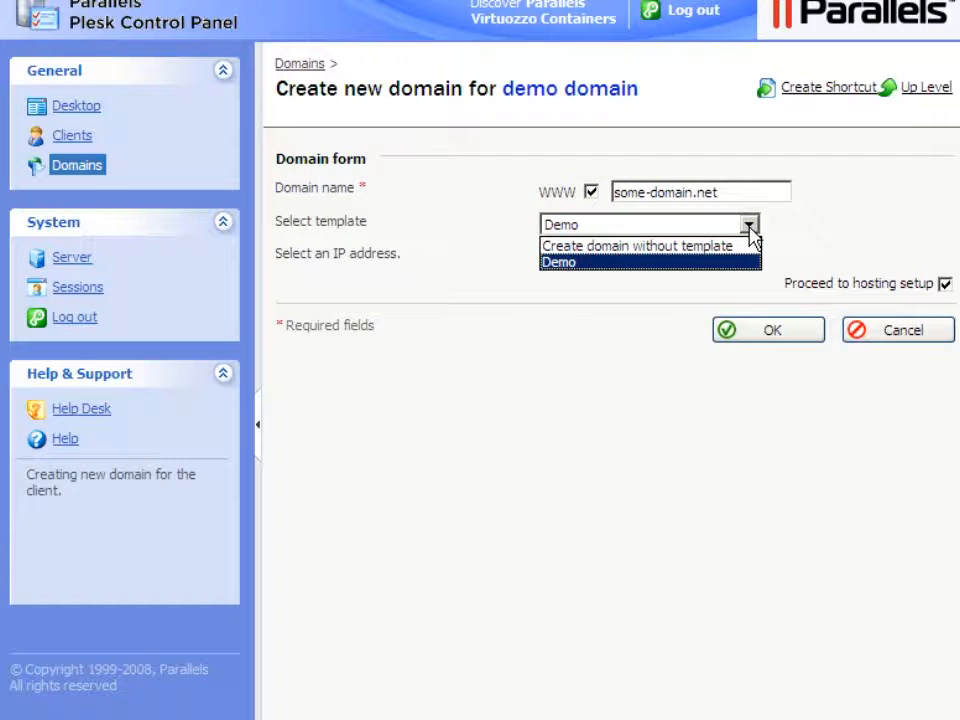
click(750, 246)
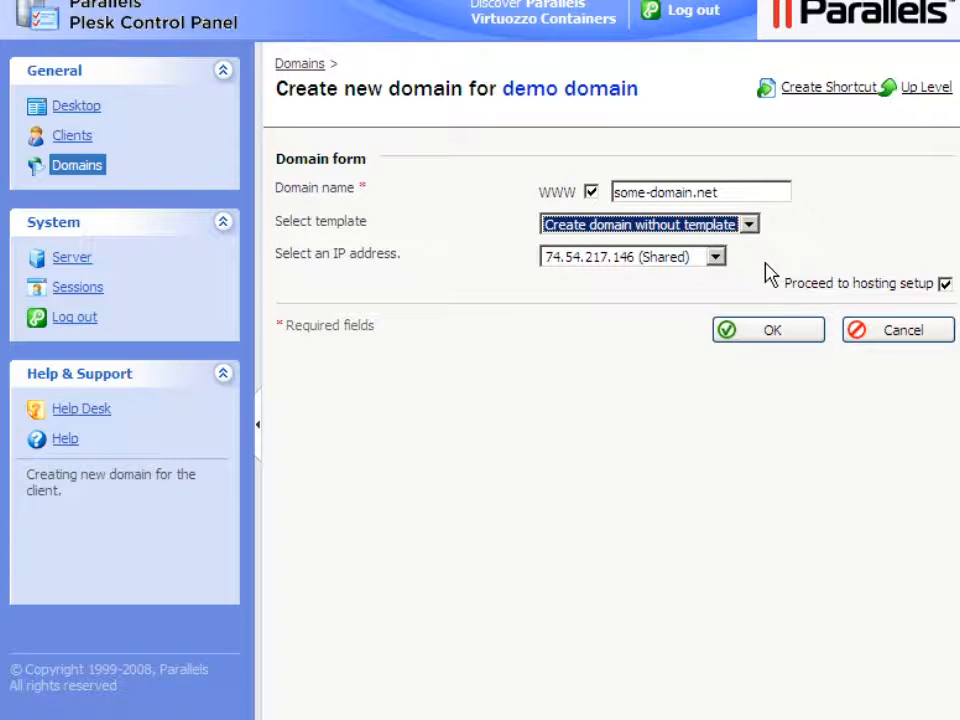
click(774, 334)
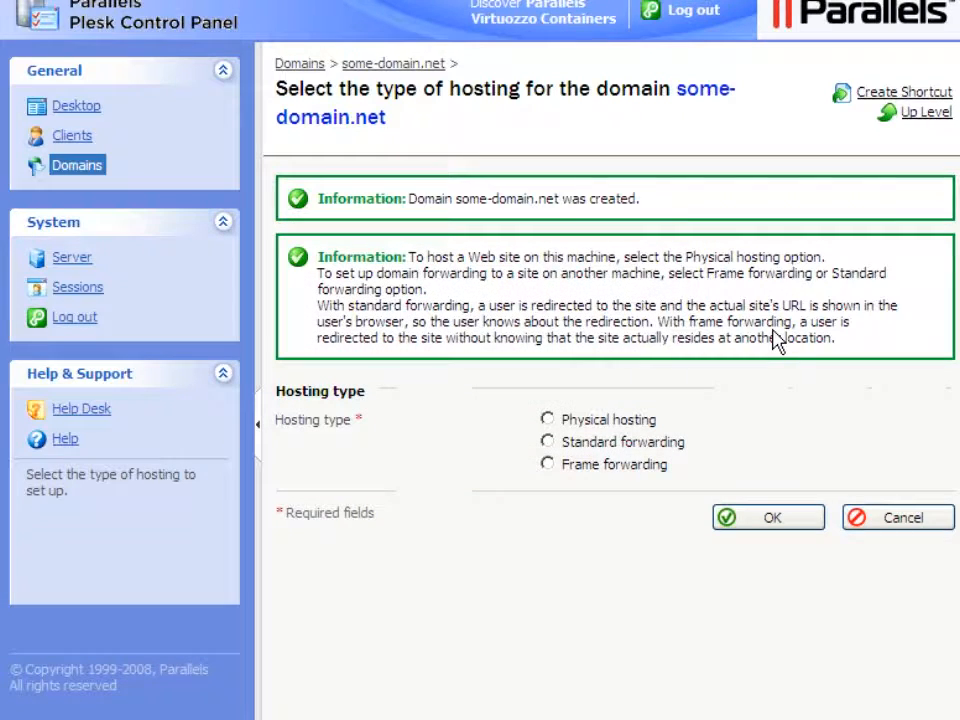
click(548, 440)
click(779, 519)
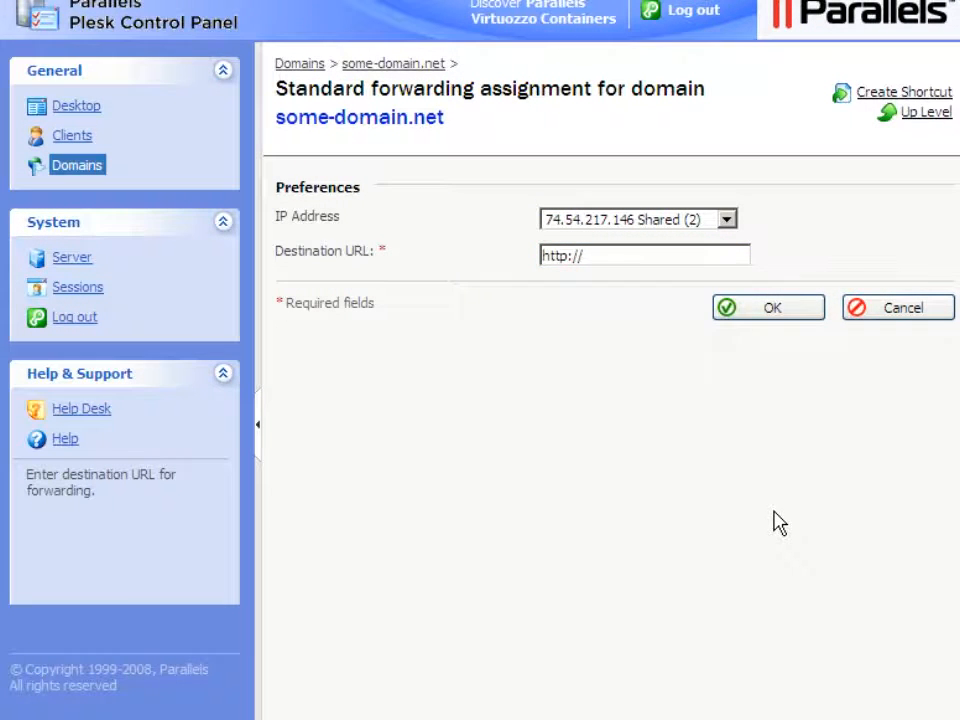
click(587, 262)
text(other-domain.net)
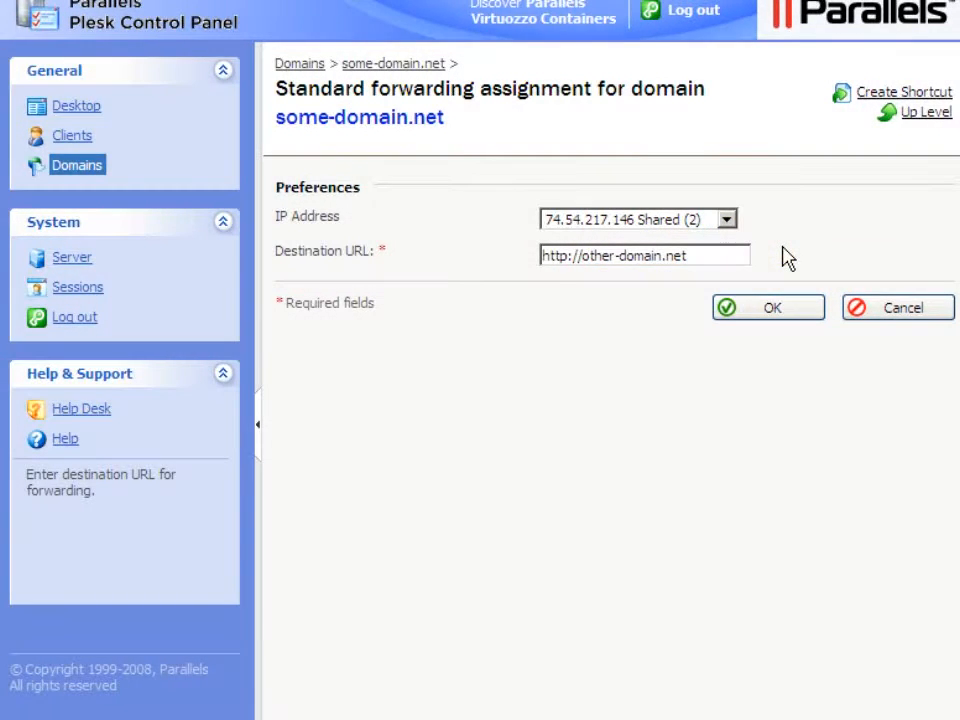
click(774, 312)
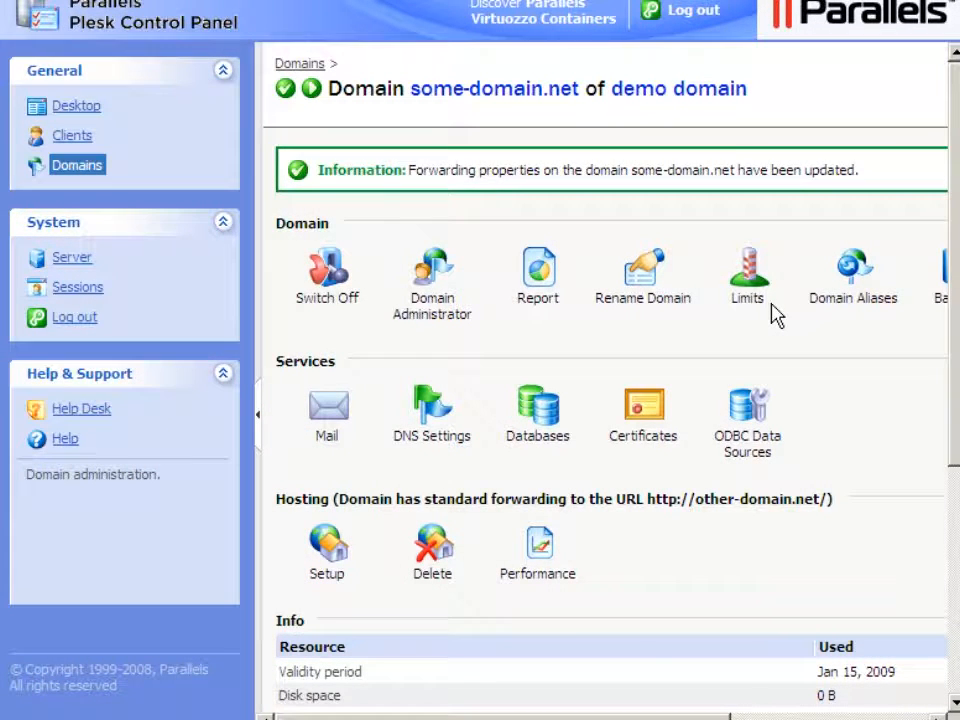
- Review some-domain.net's forwarding setup, then return to the Domains list
click(326, 580)
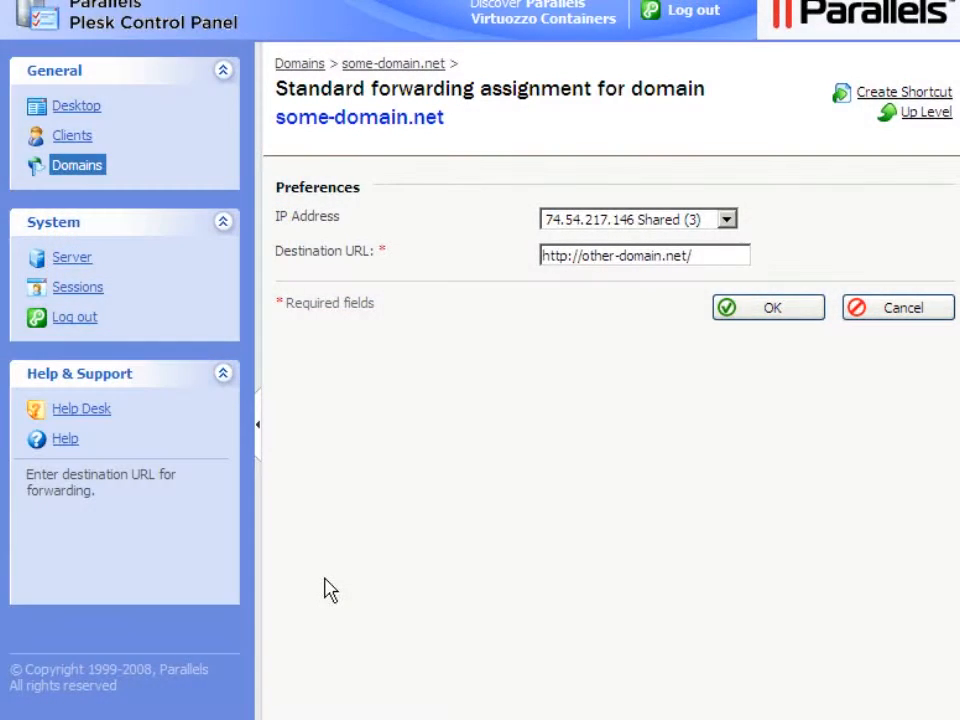
click(78, 172)
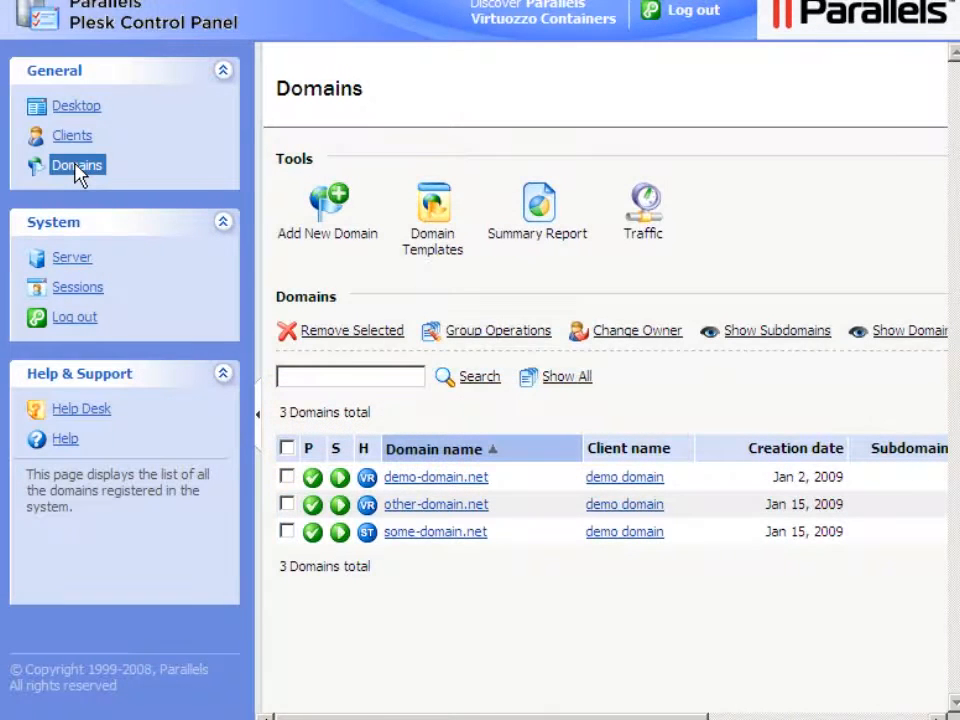
- Select other-domain.net and some-domain.net and remove them, confirming the permanent deletion
click(287, 505)
click(287, 533)
click(344, 333)
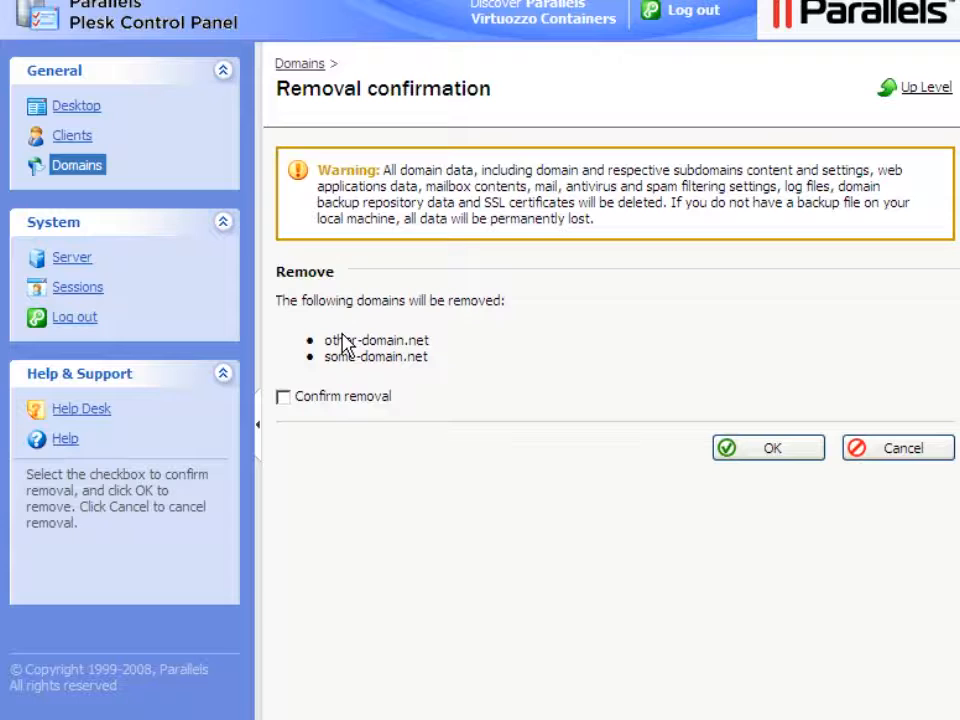
click(283, 397)
click(773, 456)
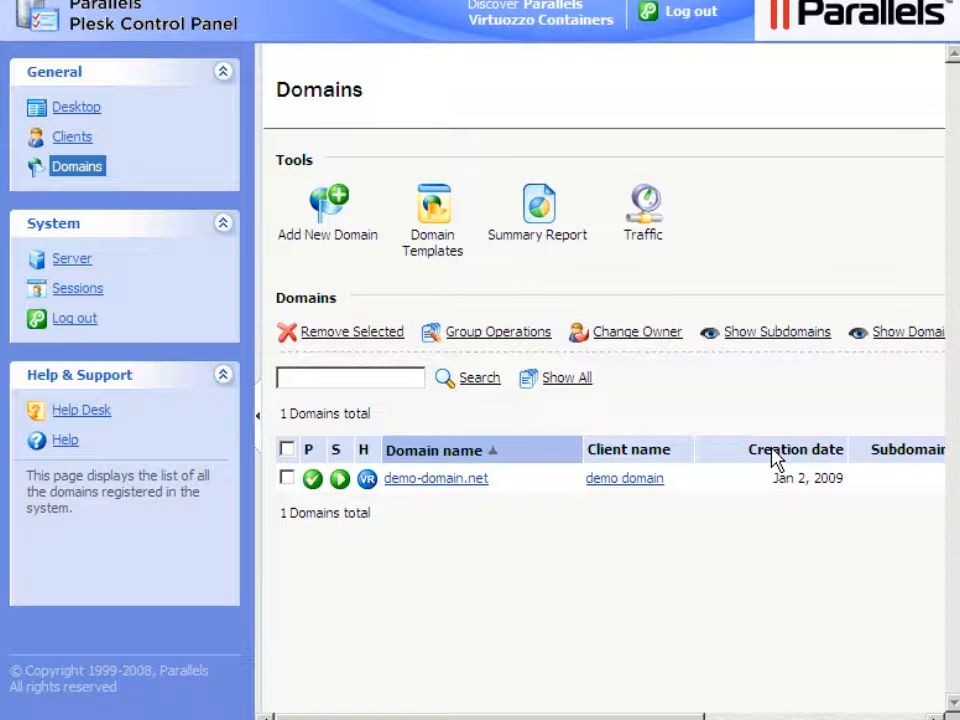
click(541, 236)
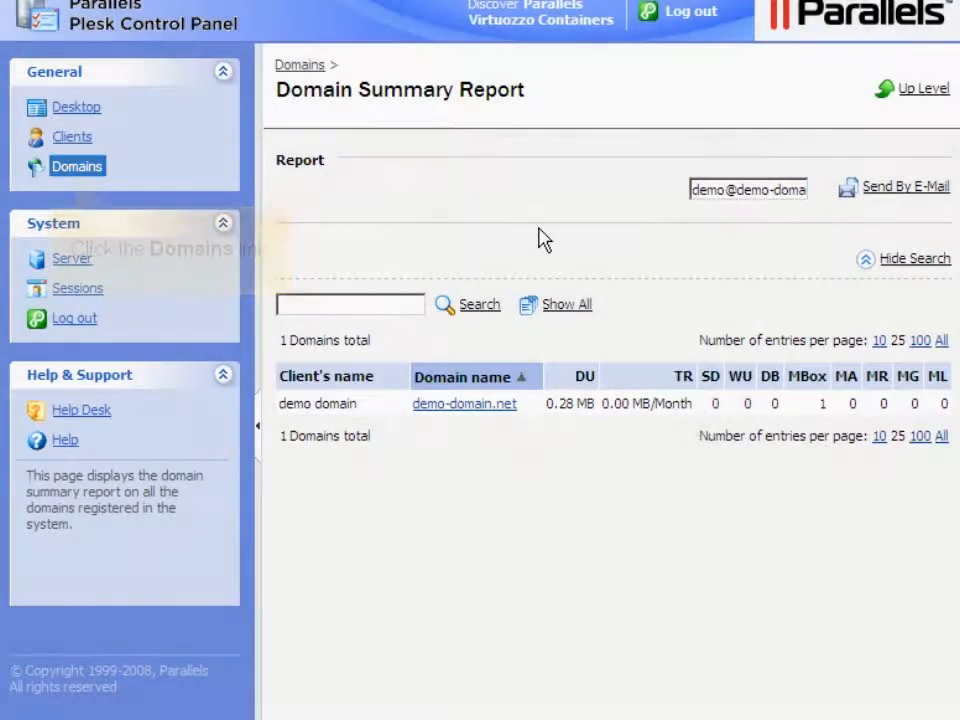
click(77, 172)
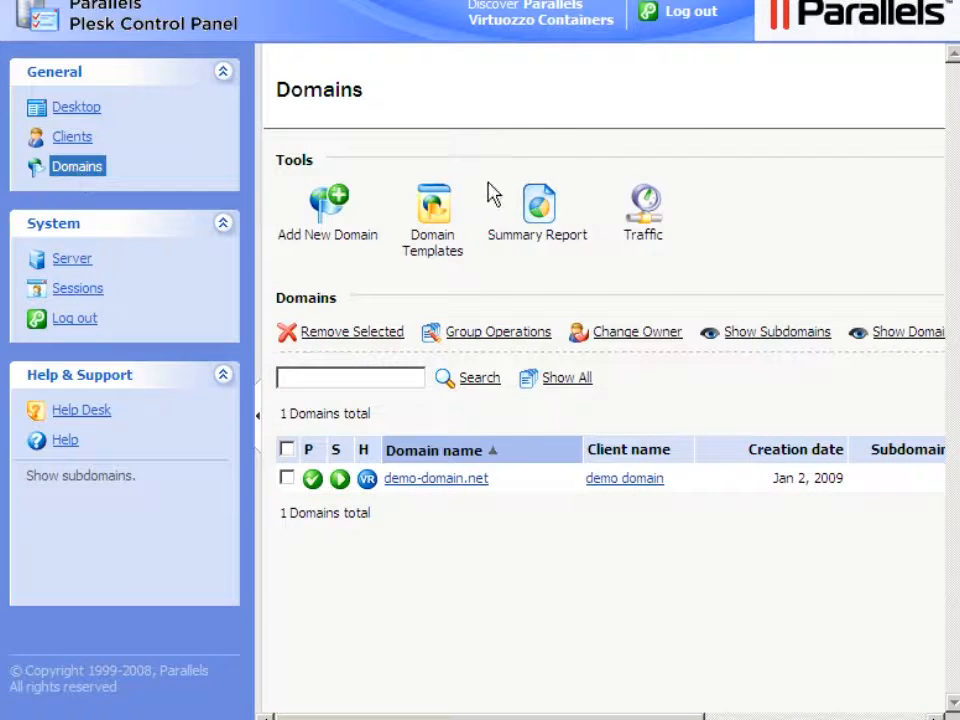
- View demo-domain.net's Jan 2009 traffic by service: FTP, HTTP, POP3/IMAP and SMTP all 0.00 MB
click(643, 244)
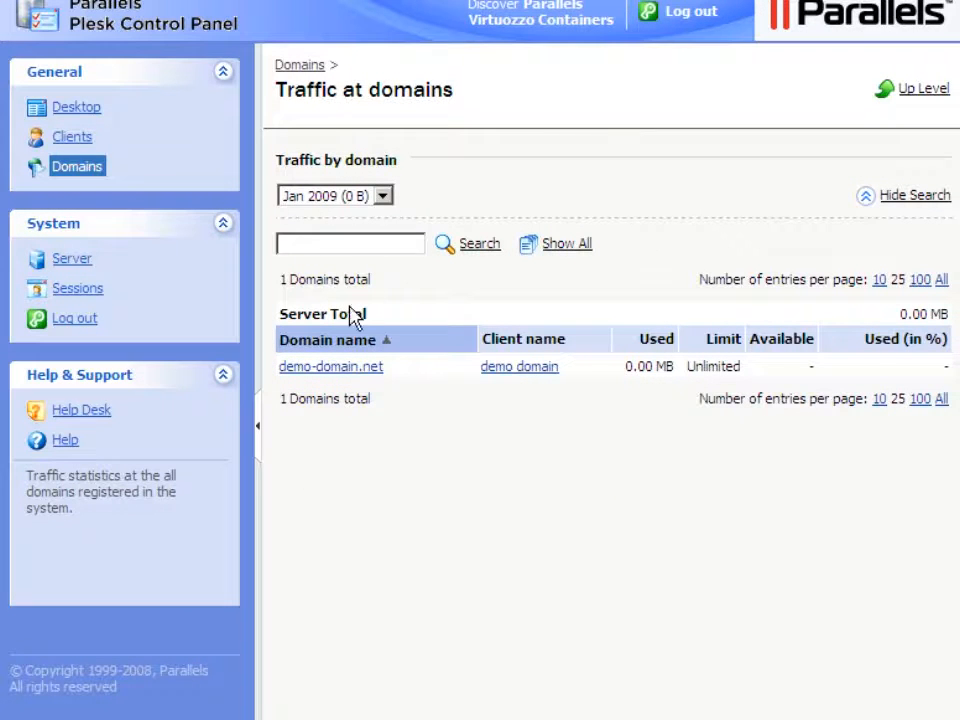
click(328, 368)
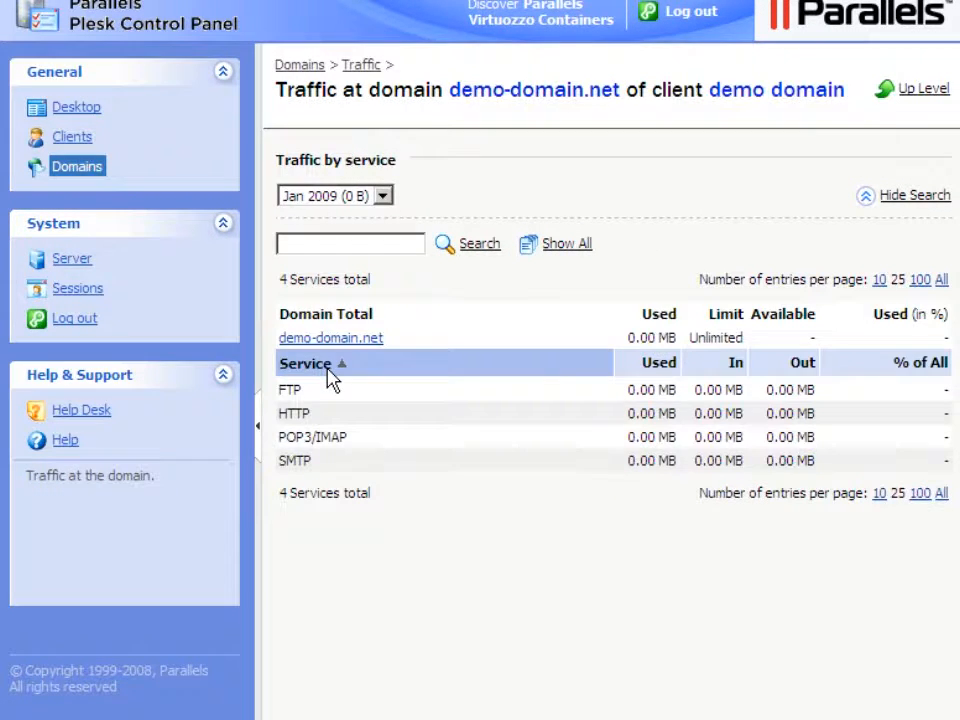